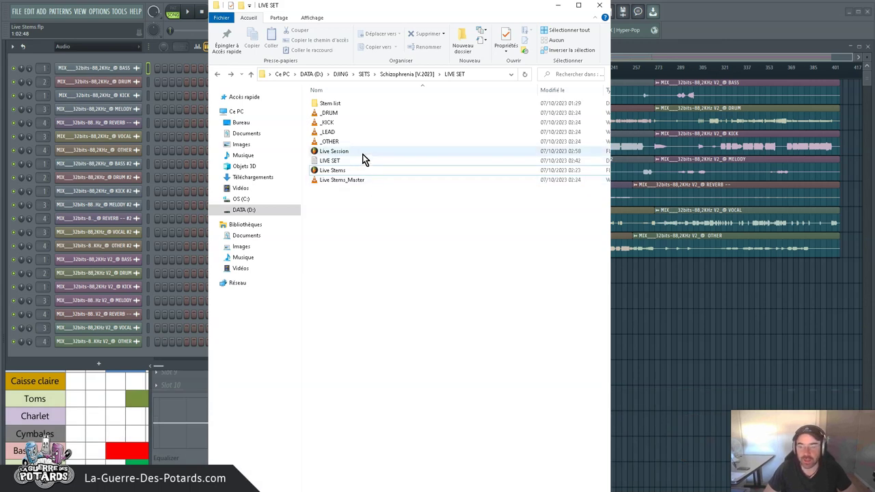
# Open the Stem list folder in LIVE SET and look over all the numbered track folders
pyautogui.click(324, 103)
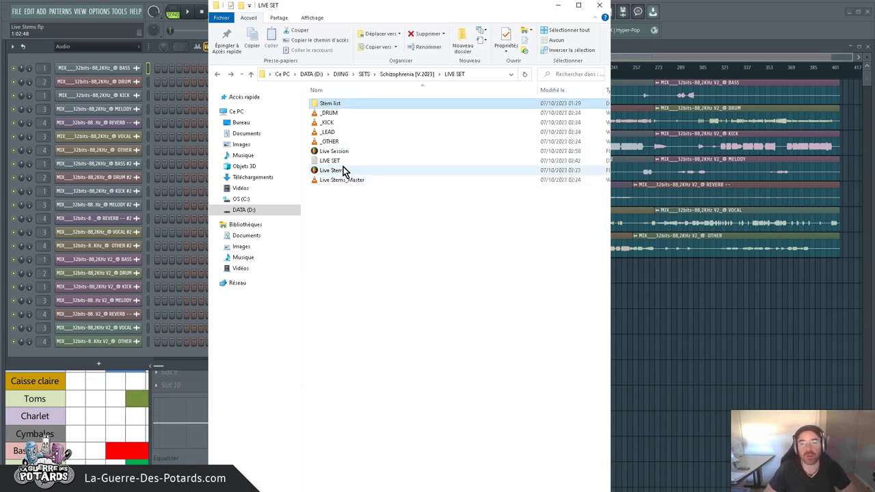
pyautogui.doubleClick(337, 108)
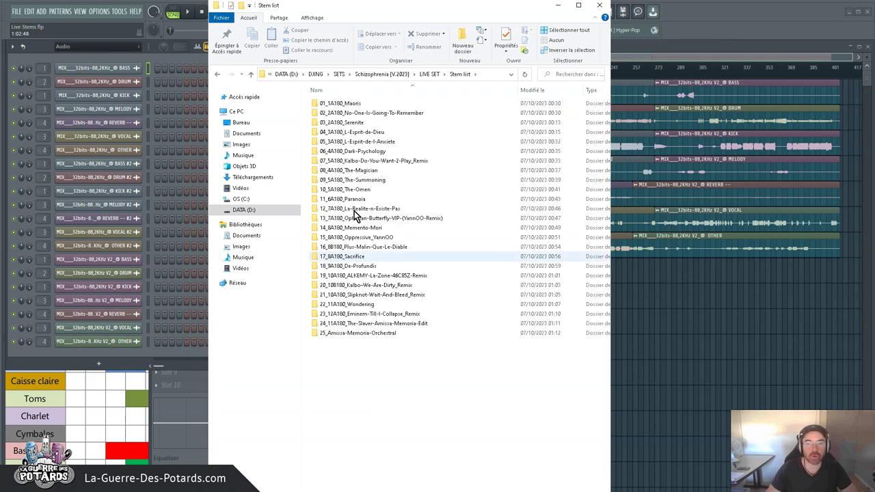
pyautogui.moveTo(469, 381); pyautogui.dragTo(341, 81)
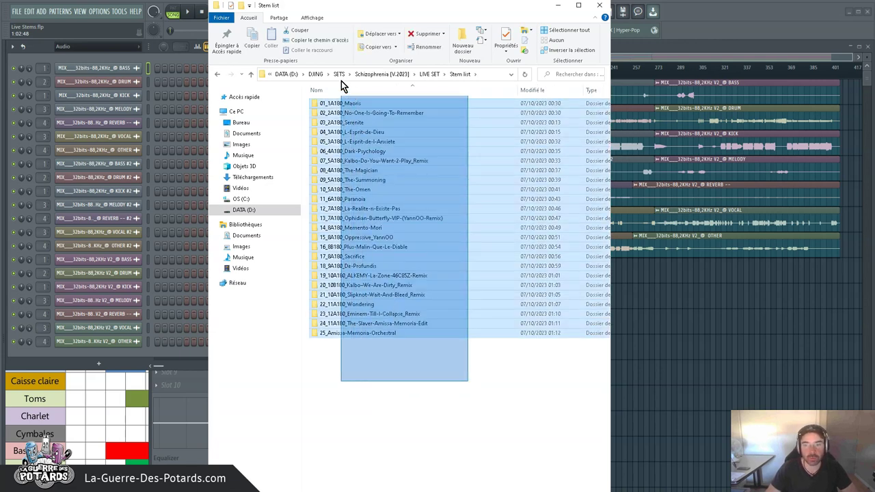
pyautogui.click(426, 365)
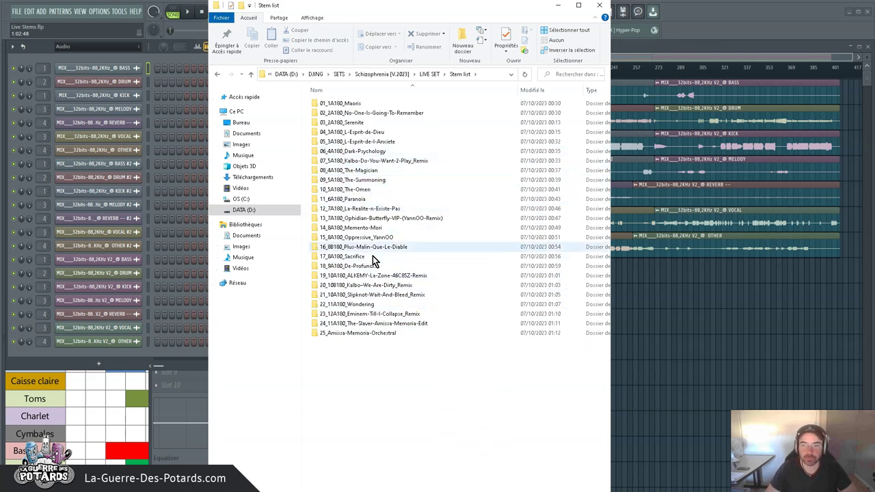
pyautogui.moveTo(421, 386); pyautogui.dragTo(347, 91)
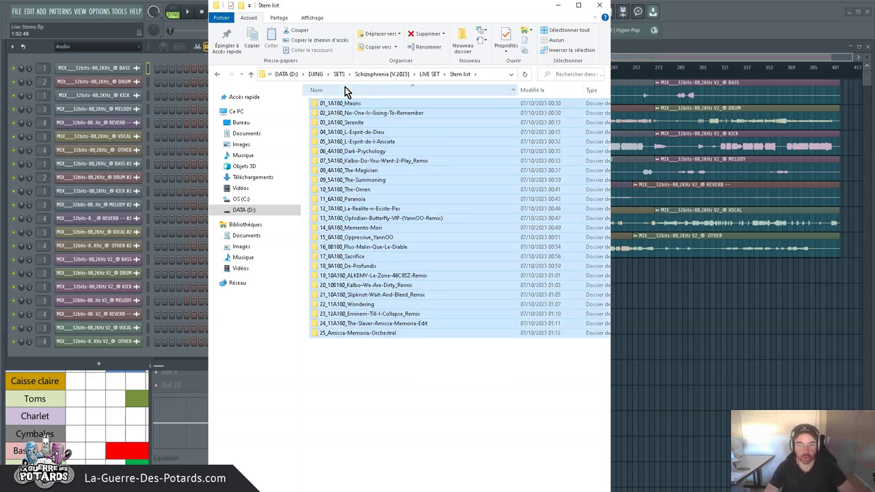
pyautogui.click(372, 361)
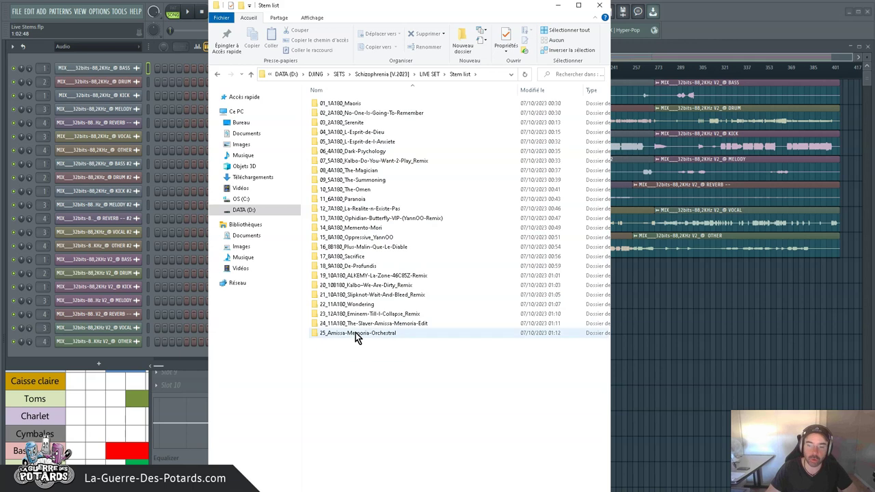
# Open the 08_4A180_The-Magician folder and examine its DRUM, KICK, MELODY, REVERB, VOCAL and OTHER stem files
pyautogui.doubleClick(346, 170)
pyautogui.moveTo(473, 202); pyautogui.dragTo(360, 93)
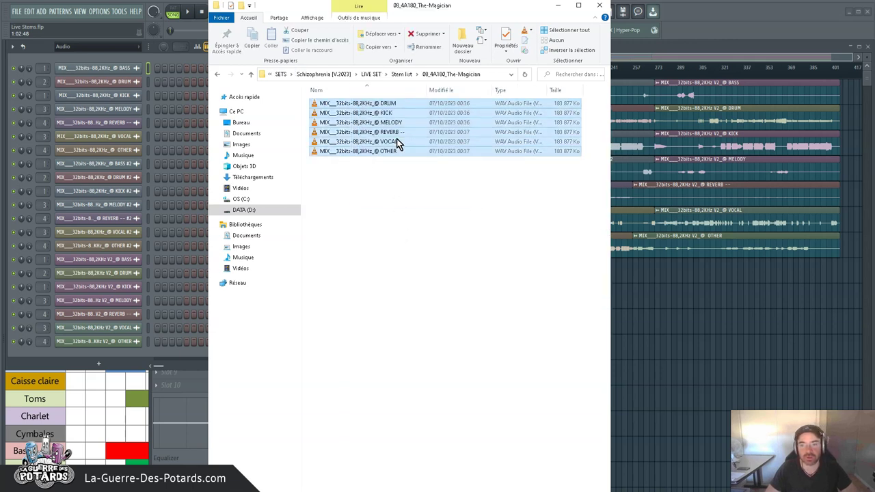
pyautogui.click(388, 206)
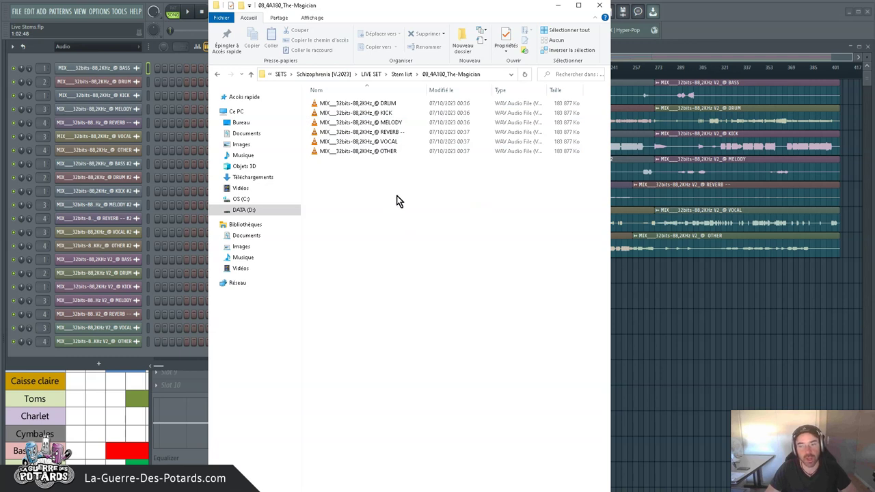
pyautogui.click(377, 105)
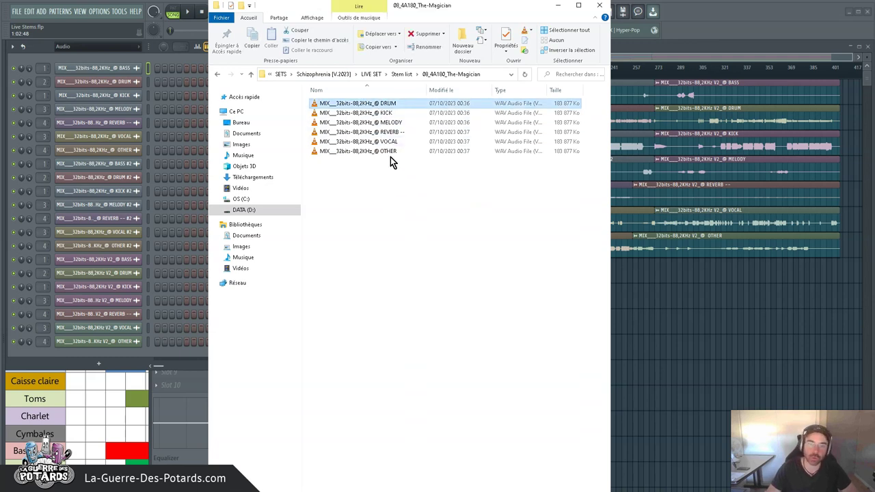
pyautogui.click(405, 194)
pyautogui.moveTo(424, 207); pyautogui.dragTo(371, 111)
pyautogui.click(400, 194)
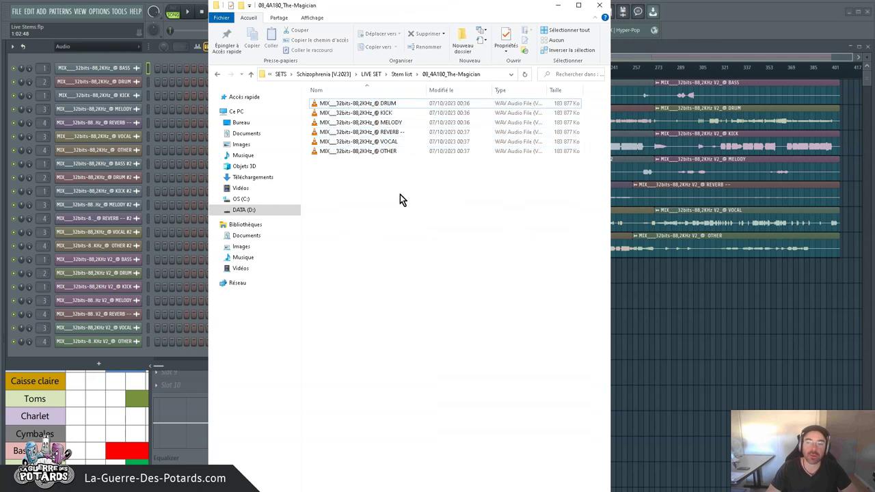
pyautogui.click(372, 107)
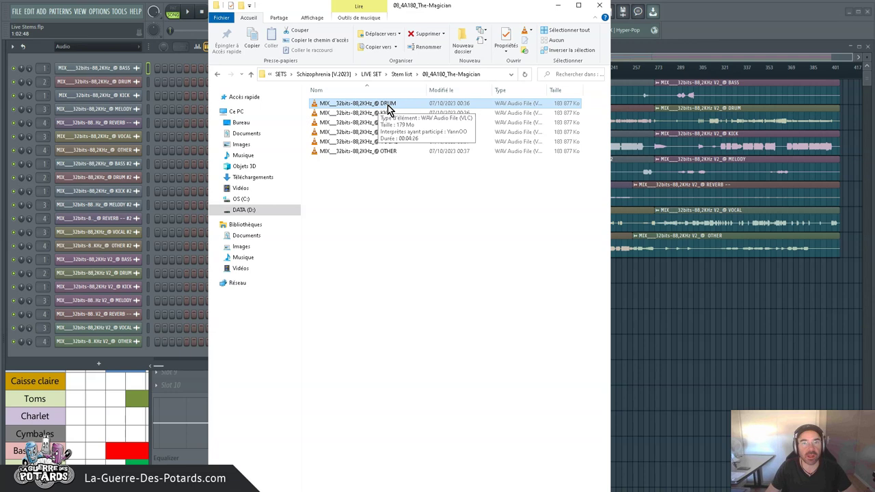
pyautogui.moveTo(419, 194); pyautogui.dragTo(353, 110)
pyautogui.click(405, 196)
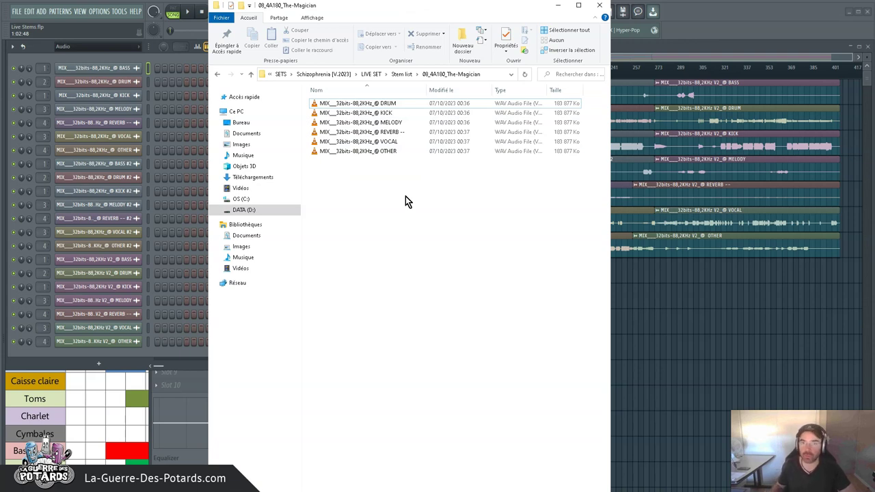
pyautogui.moveTo(436, 208); pyautogui.dragTo(365, 107)
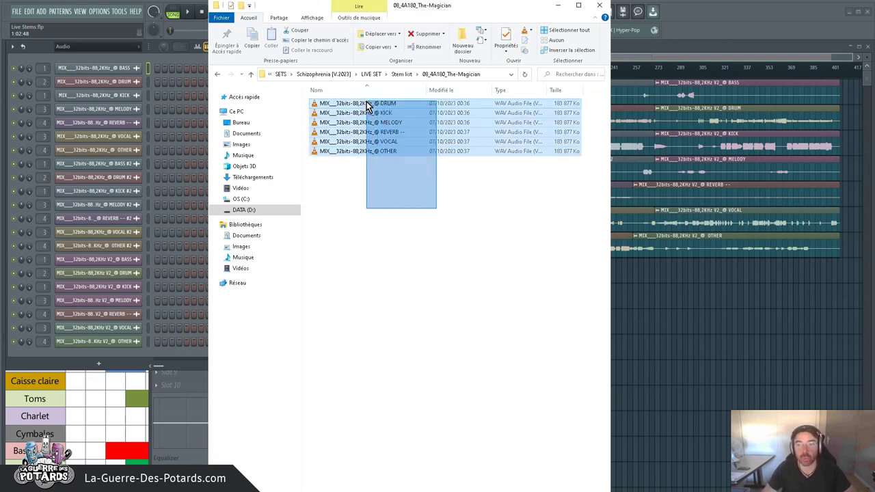
pyautogui.moveTo(414, 180); pyautogui.dragTo(332, 104)
pyautogui.click(442, 204)
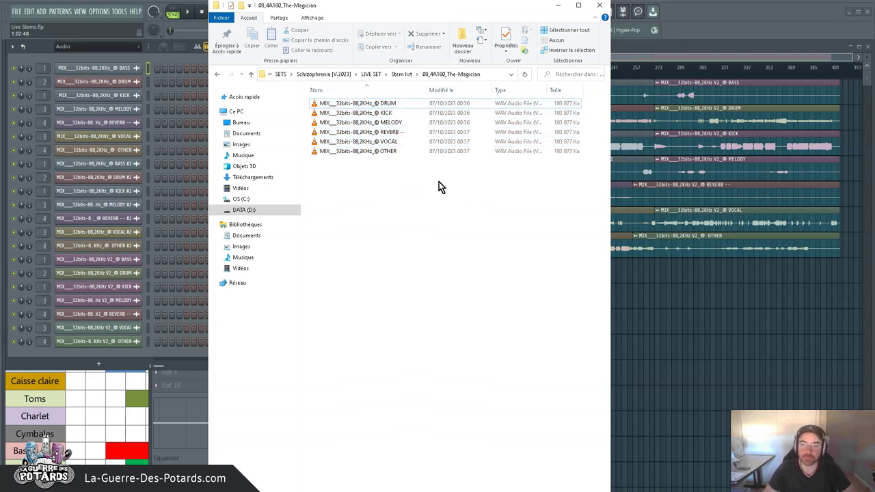
pyautogui.moveTo(463, 204); pyautogui.dragTo(353, 102)
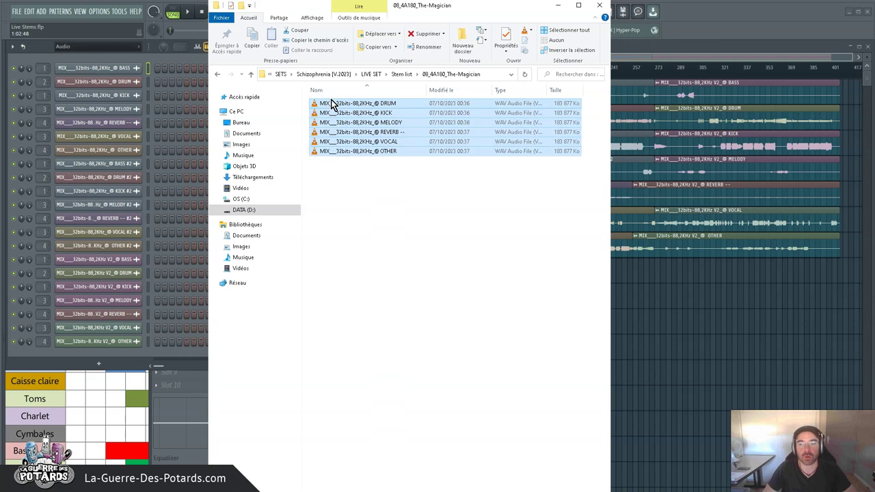
pyautogui.click(423, 180)
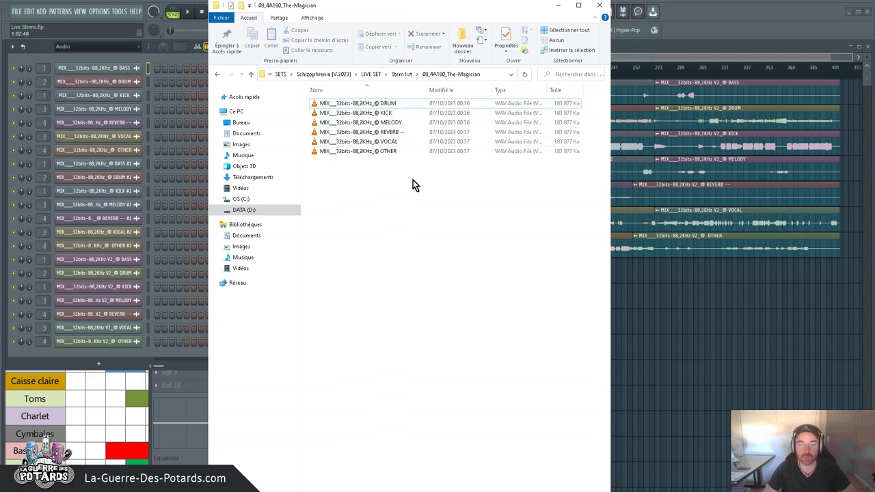
# Return to the LIVE SET folder and go through the four grouped WAV files _DRUM, _KICK, _LEAD and _OTHER
pyautogui.press('BackSpace')
pyautogui.press('BackSpace')
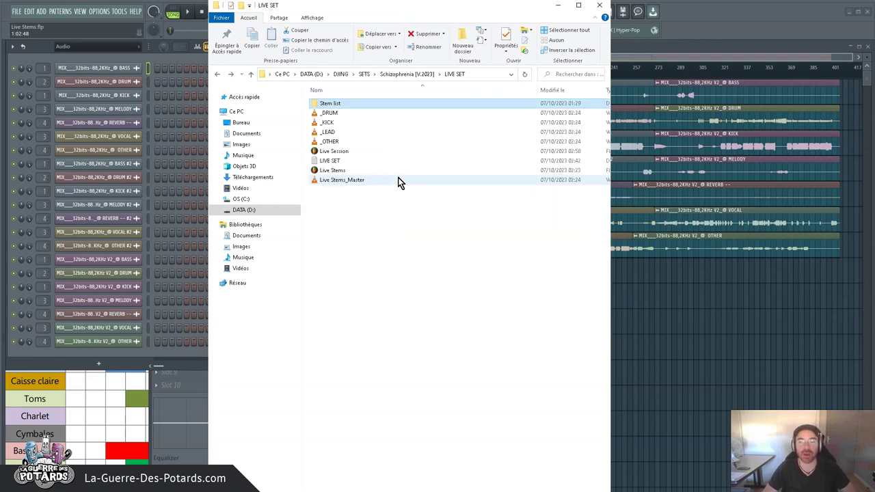
pyautogui.click(331, 113)
pyautogui.keyDown('shift'); pyautogui.click(331, 142); pyautogui.keyUp('shift')
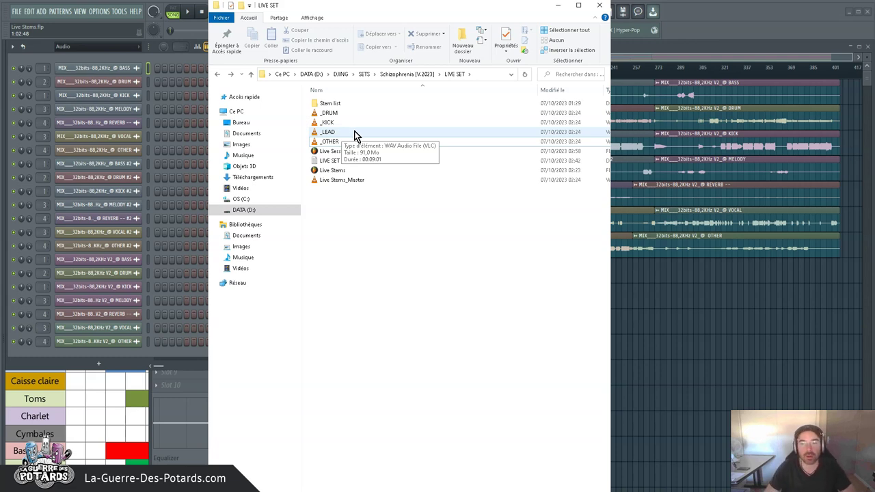
pyautogui.click(336, 125)
pyautogui.click(335, 141)
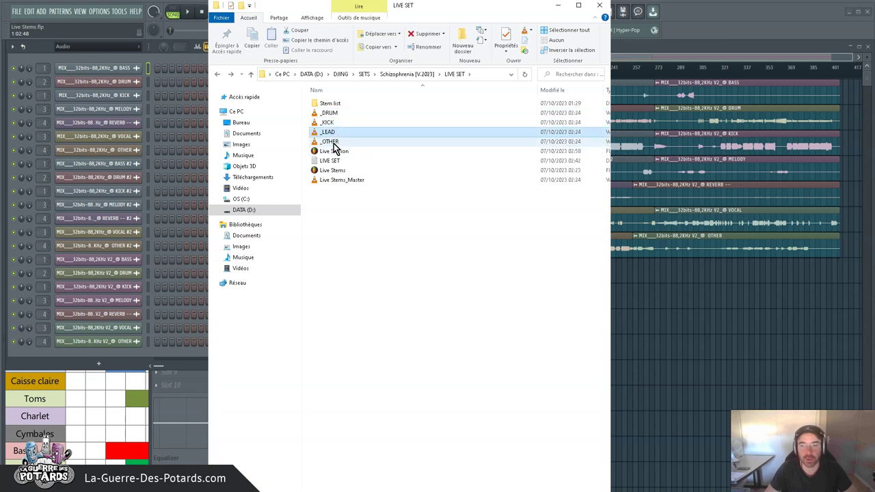
pyautogui.click(329, 114)
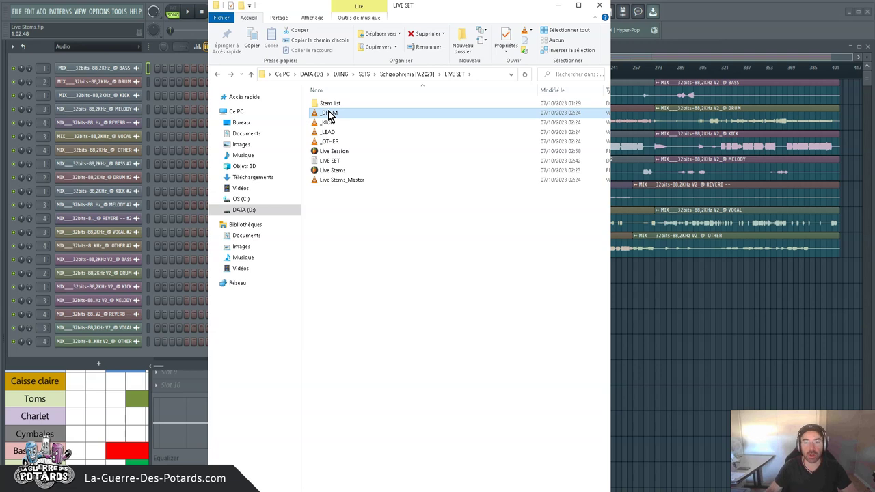
pyautogui.click(329, 124)
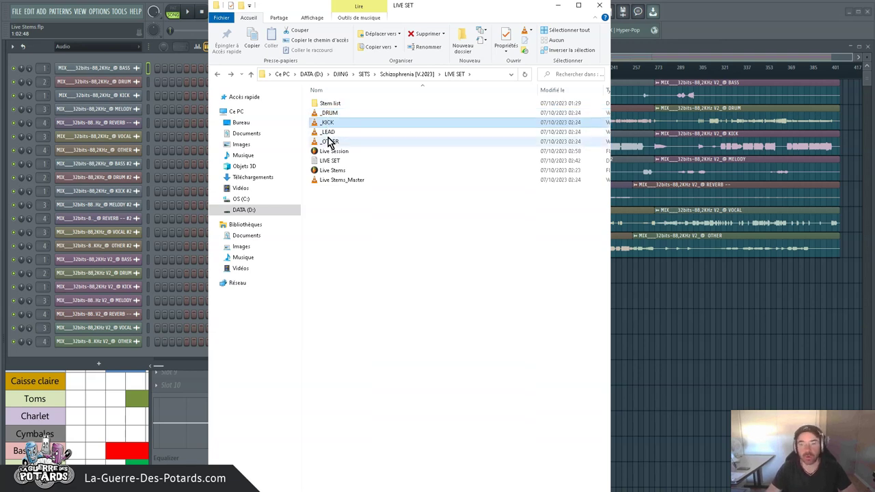
pyautogui.click(326, 134)
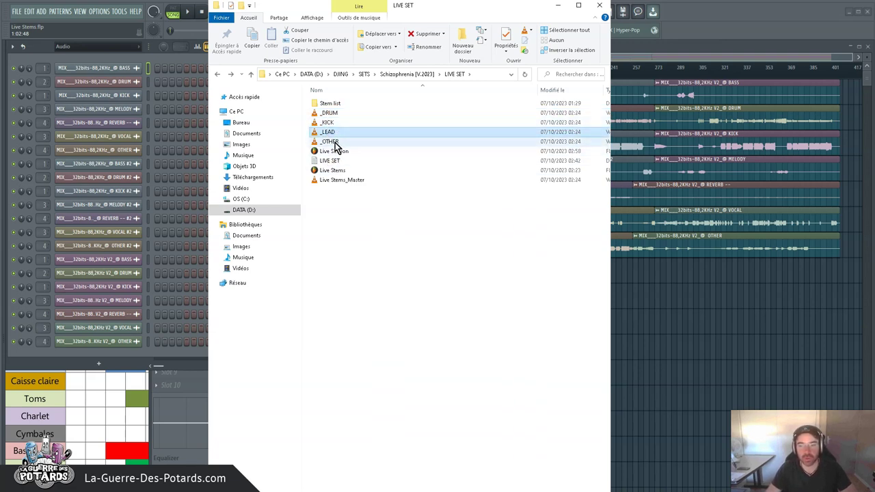
pyautogui.click(335, 142)
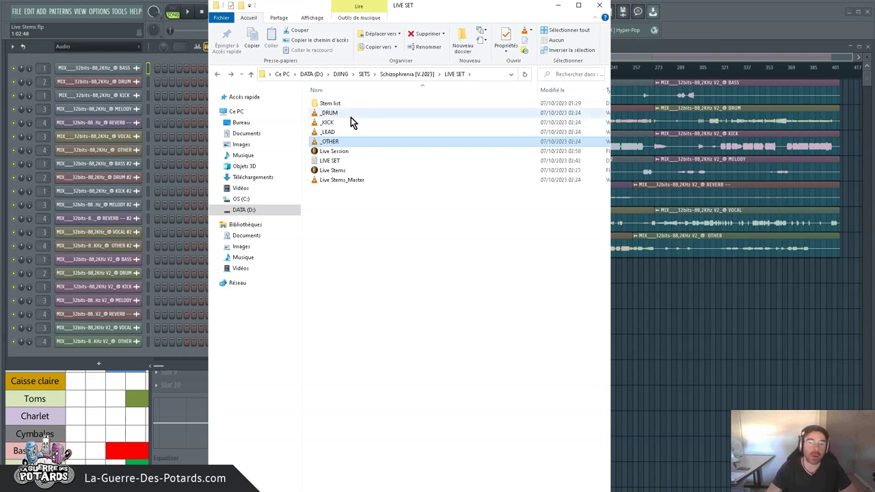
pyautogui.click(336, 114)
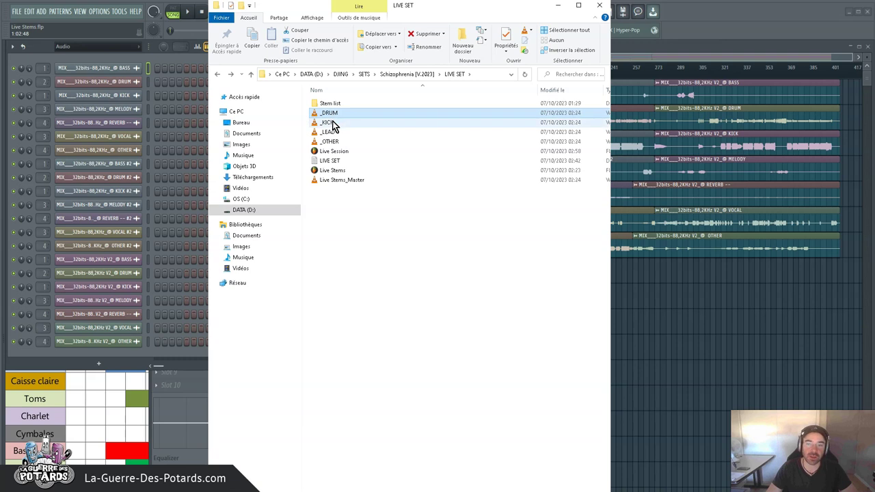
pyautogui.click(323, 123)
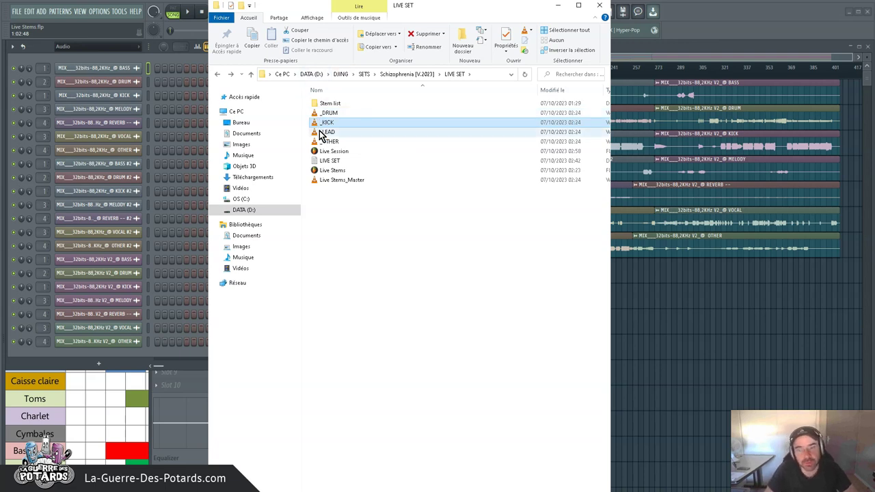
pyautogui.click(330, 134)
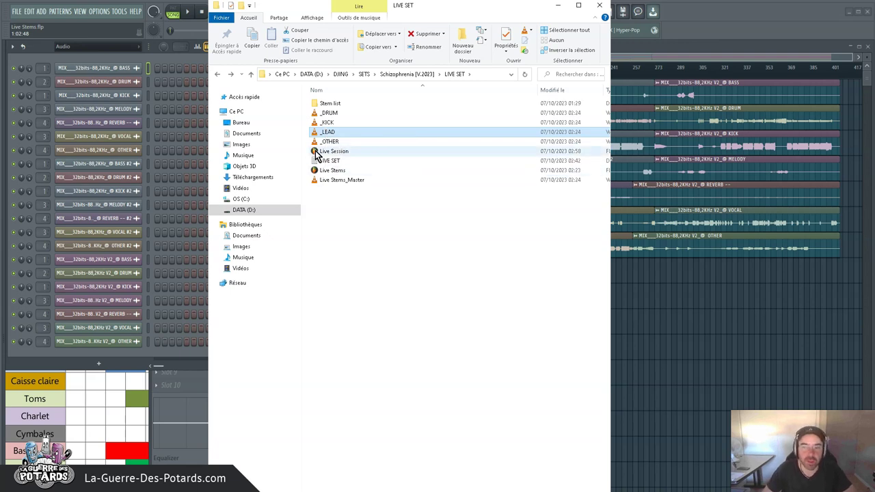
pyautogui.click(329, 142)
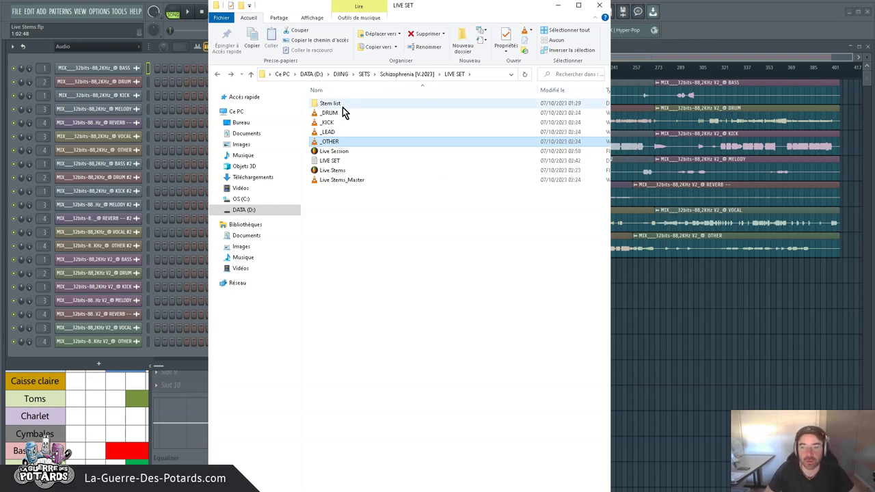
pyautogui.click(331, 113)
pyautogui.click(328, 122)
pyautogui.click(327, 132)
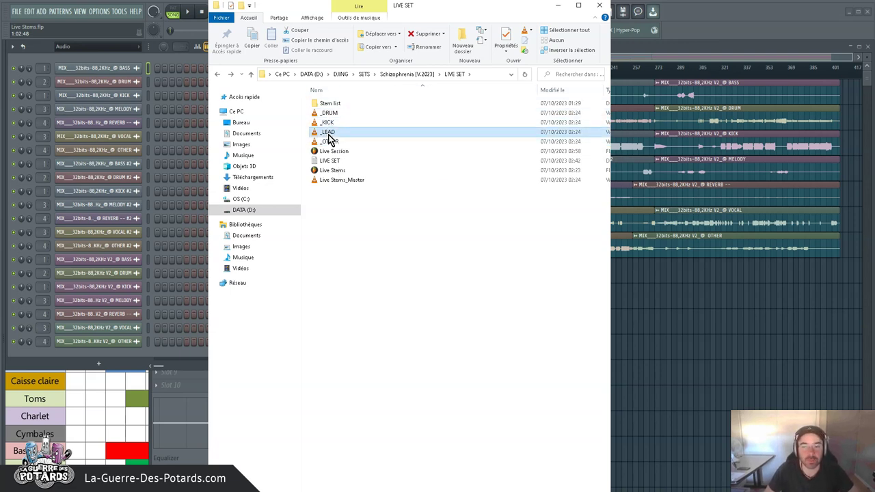
pyautogui.click(319, 141)
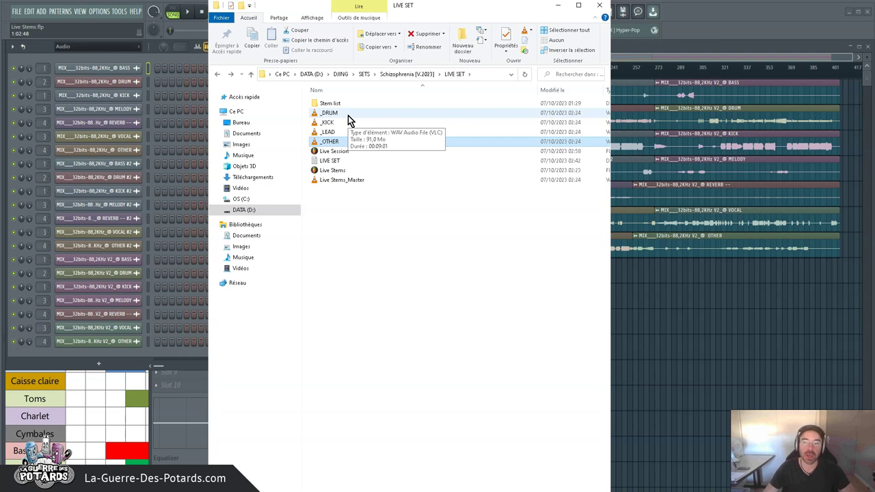
# Open the 03_2A180_Serenite folder inside Stem list and select all of its stem files
pyautogui.click(331, 104)
pyautogui.doubleClick(330, 104)
pyautogui.doubleClick(334, 122)
pyautogui.moveTo(406, 195); pyautogui.dragTo(358, 100)
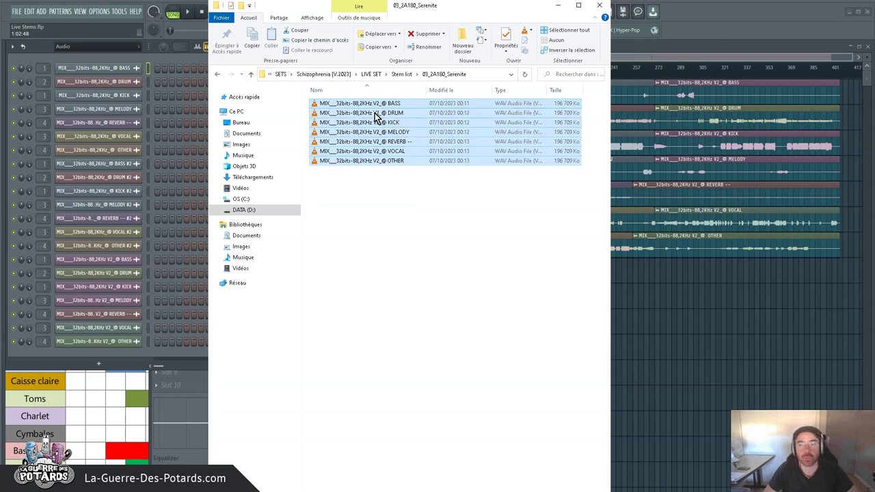
# Go back to the LIVE SET folder and step through the grouped WAV files down to _OTHER
pyautogui.press('BackSpace')
pyautogui.press('BackSpace')
pyautogui.press('Down')
pyautogui.press('Down')
pyautogui.press('Down')
pyautogui.press('Down')
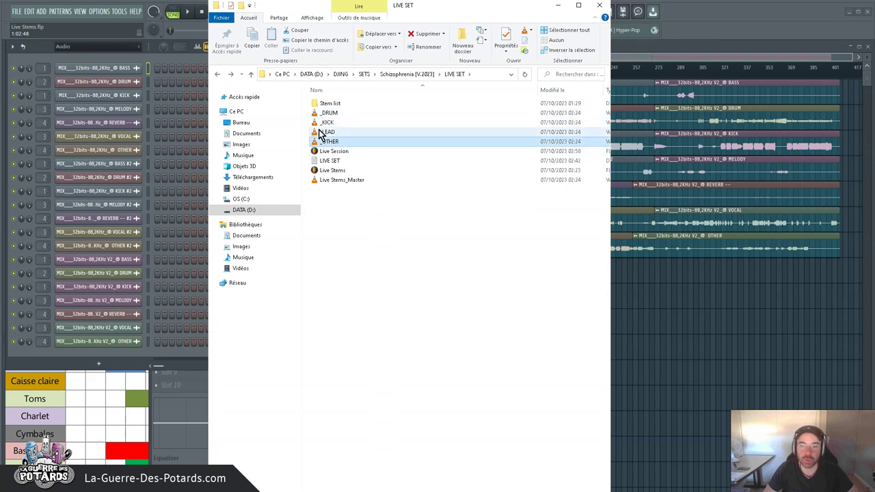
# Switch to FL Studio and select the playlist stem clips of the first, second and third track in turn
pyautogui.click(557, 5)
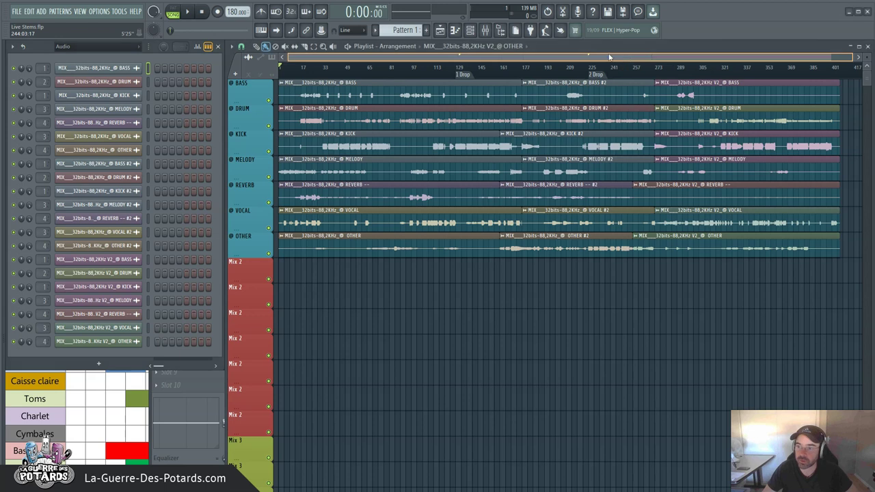
pyautogui.moveTo(414, 361); pyautogui.dragTo(346, 78)
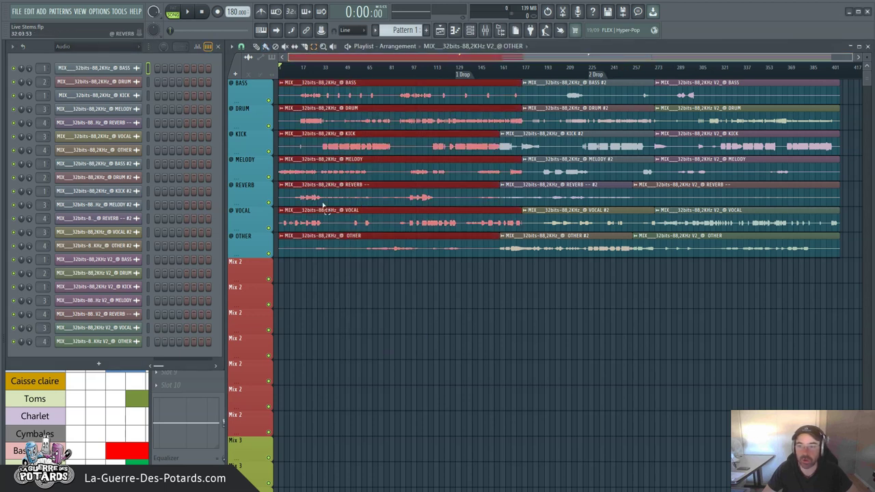
pyautogui.moveTo(608, 273); pyautogui.dragTo(581, 82)
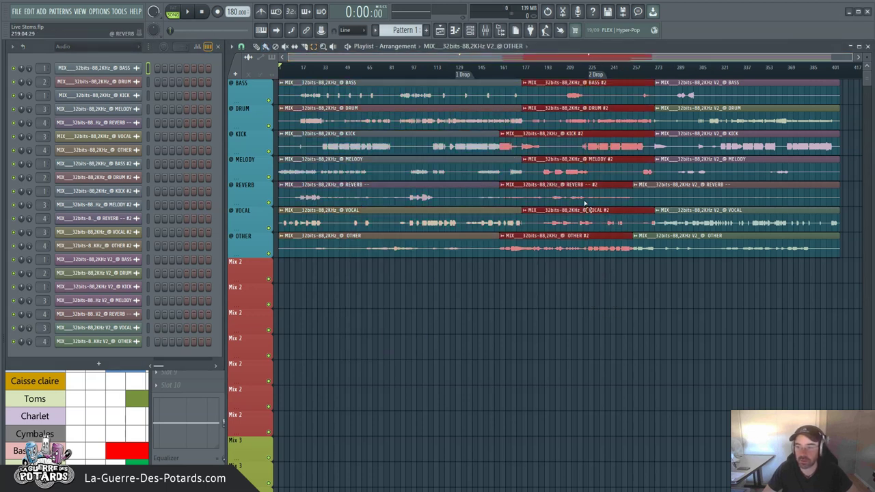
pyautogui.moveTo(779, 305); pyautogui.dragTo(758, 80)
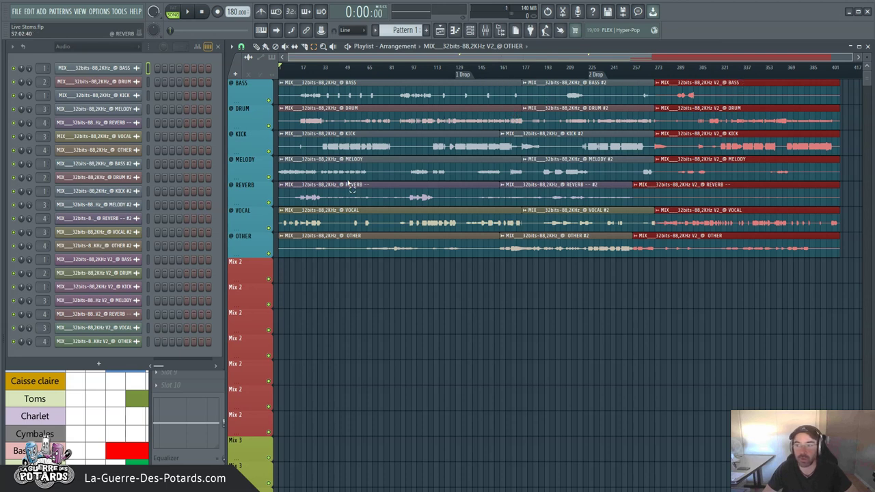
# Check the LIVE SET folder in File Explorer once more, then return to the FL Studio playlist
pyautogui.press('ctrl')
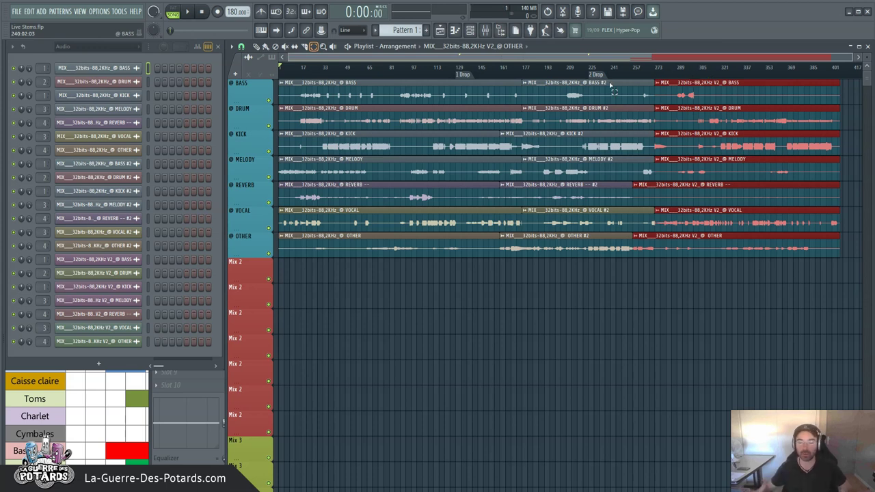
pyautogui.hotkey('alt', 'Tab')
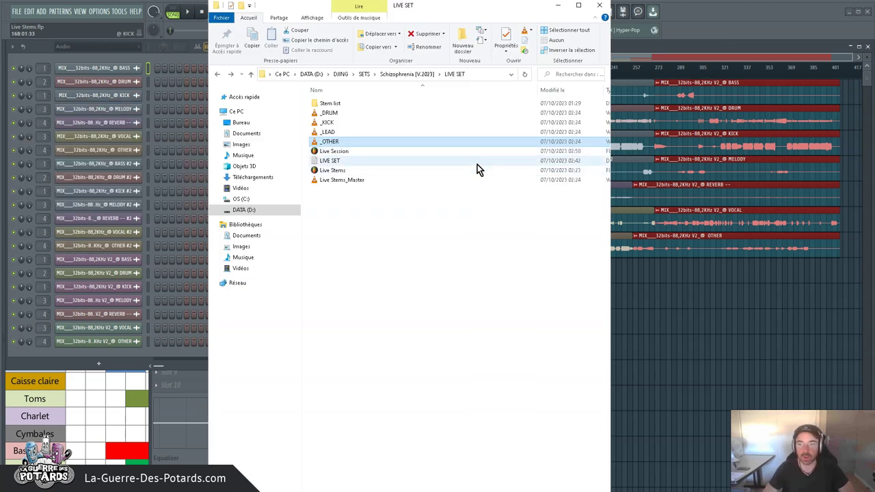
pyautogui.hotkey('alt', 'Up')
pyautogui.doubleClick(324, 131)
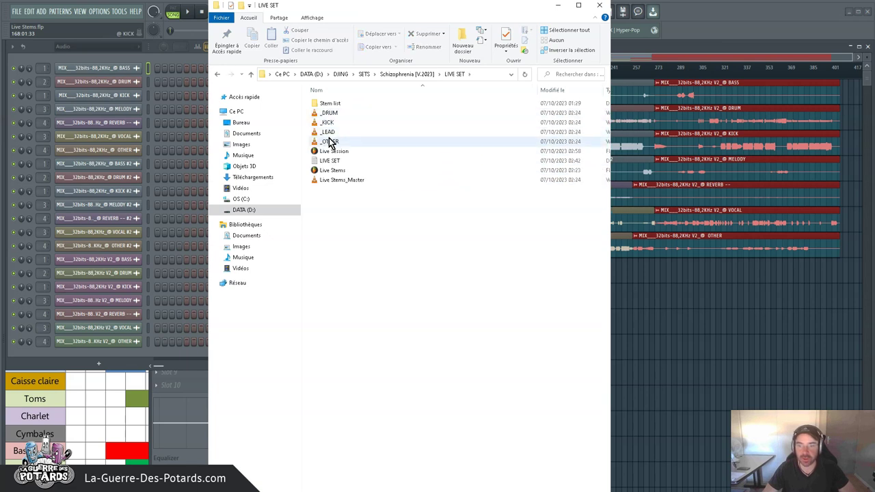
pyautogui.click(558, 5)
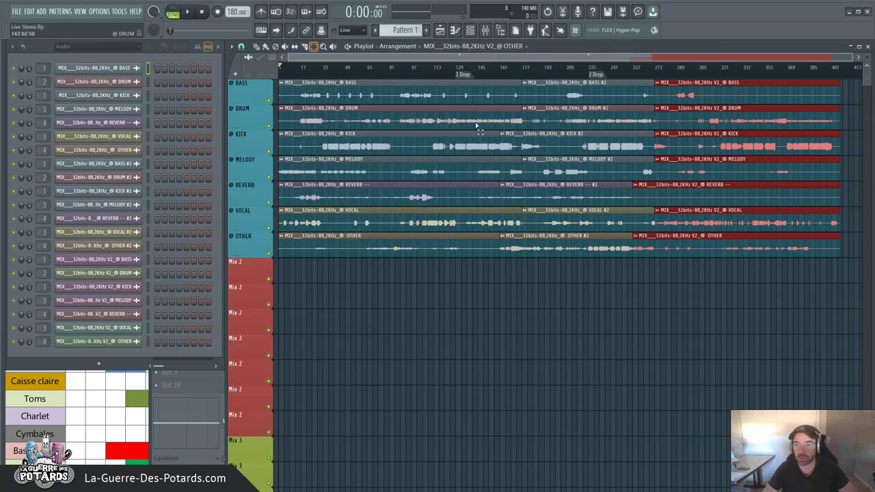
# Mark the time range around the bar 177 transition and select the stem clips across it, then deselect the clips
pyautogui.scroll(5, 498, 72)
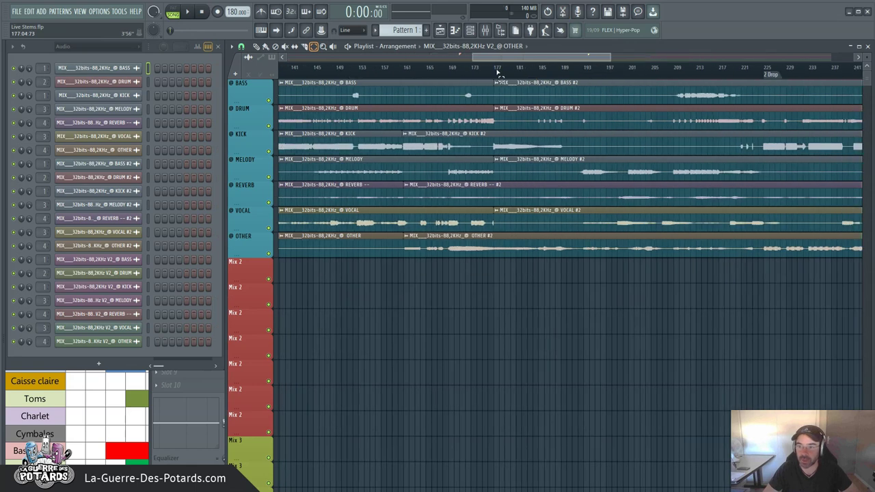
pyautogui.scroll(3, 498, 72)
pyautogui.moveTo(442, 72); pyautogui.dragTo(690, 273)
pyautogui.moveTo(376, 85); pyautogui.dragTo(654, 164)
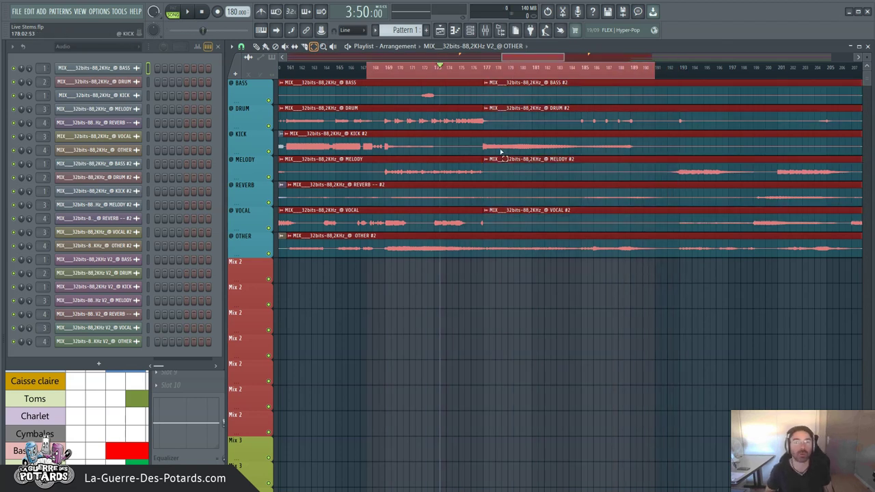
pyautogui.click(568, 396)
# Select the BASS clips before and after bar 177 in turn, then do the same with the two DRUM clips
pyautogui.scroll(4, 492, 88)
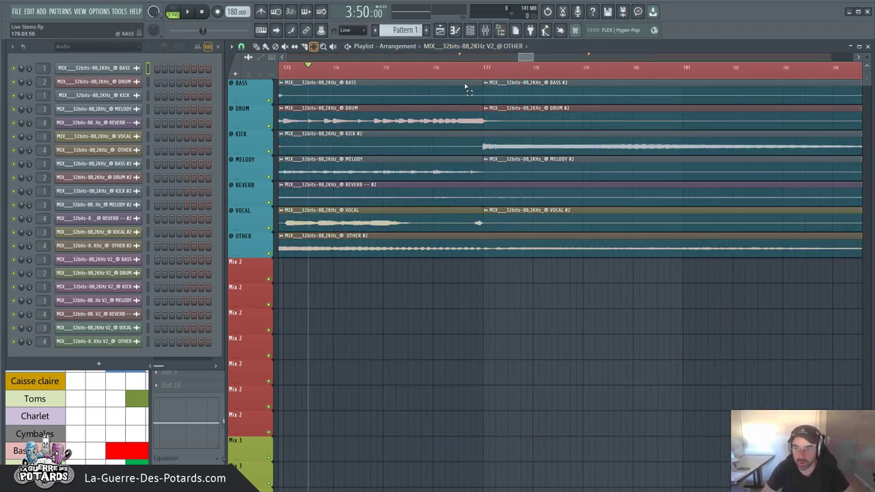
pyautogui.click(387, 95)
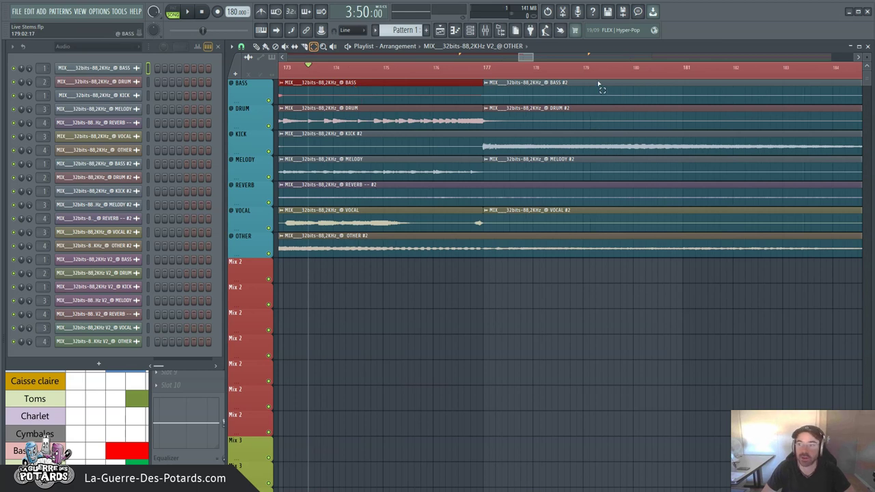
pyautogui.click(556, 92)
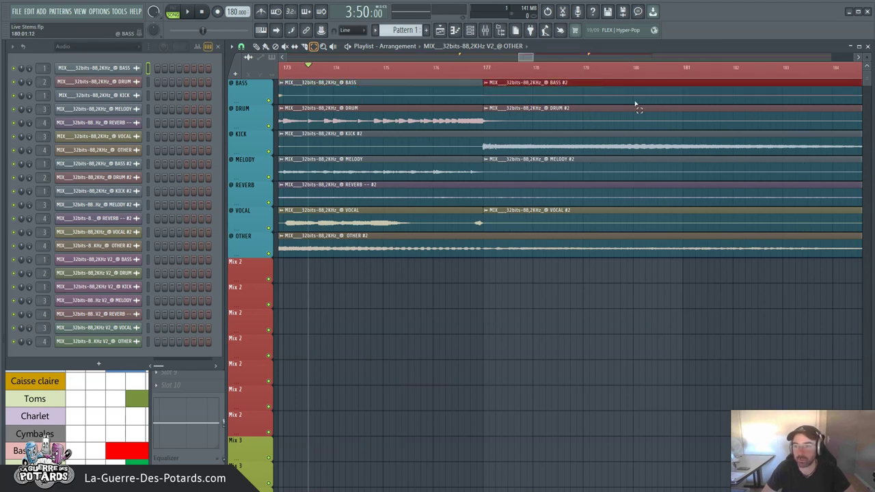
pyautogui.click(381, 113)
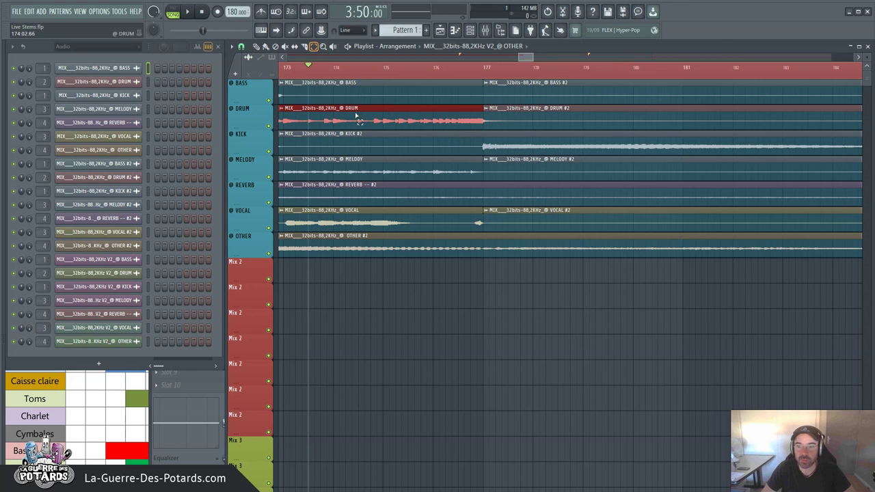
pyautogui.click(575, 113)
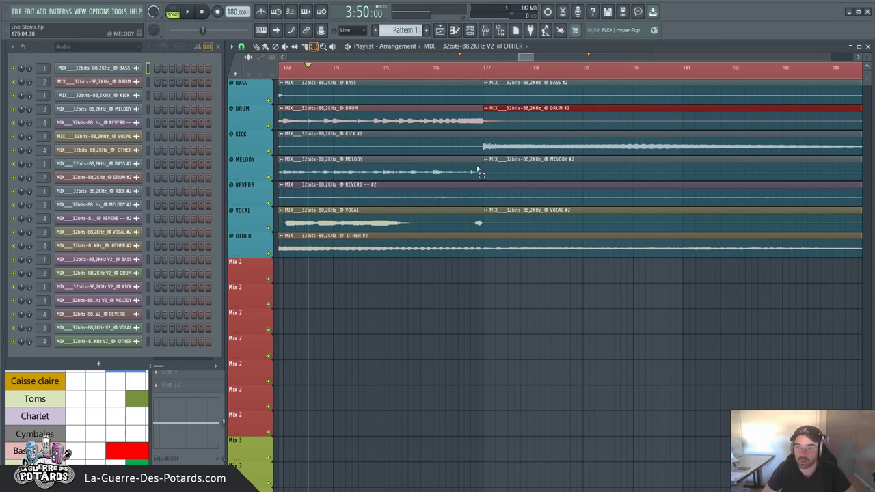
# Examine the OTHER track's transition by selecting the first OTHER clip and then OTHER #2
pyautogui.scroll(-2, 505, 80)
pyautogui.scroll(-1, 505, 81)
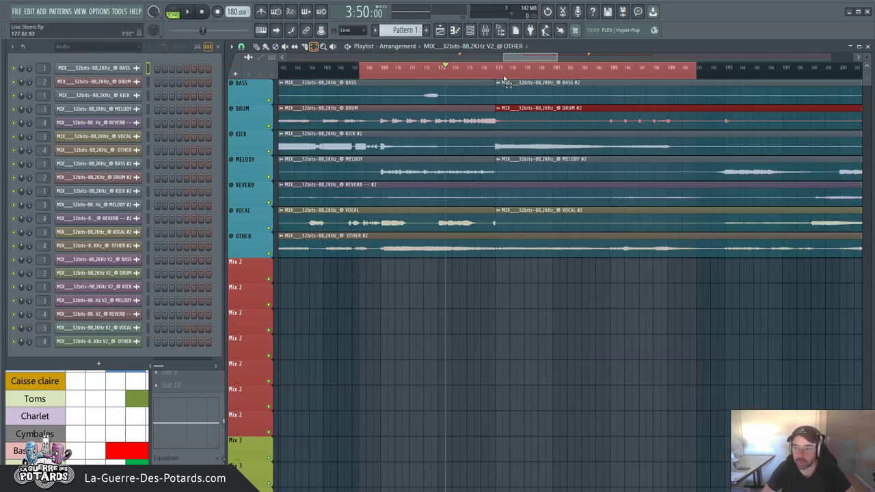
pyautogui.scroll(-1, 505, 81)
pyautogui.scroll(-3, 506, 83)
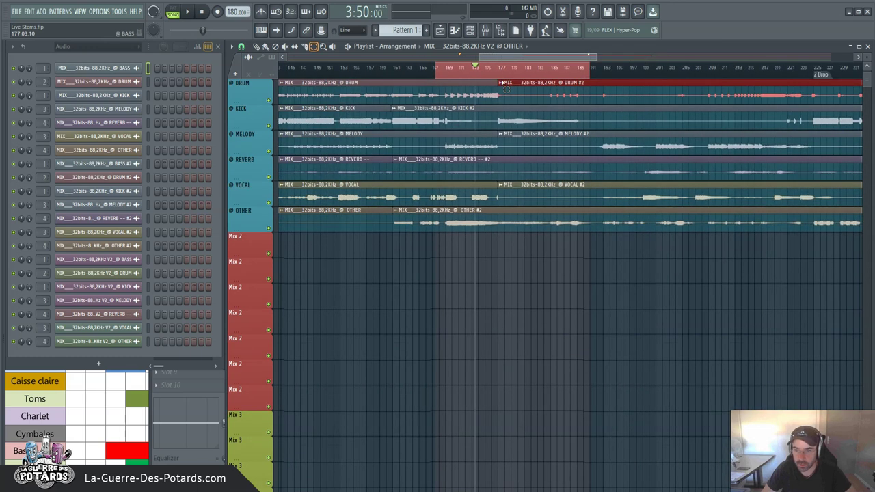
pyautogui.click(384, 212)
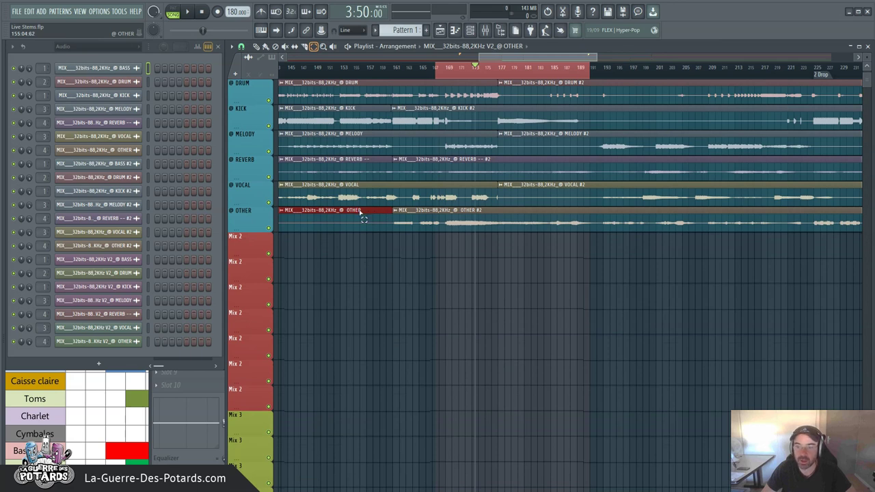
pyautogui.click(418, 213)
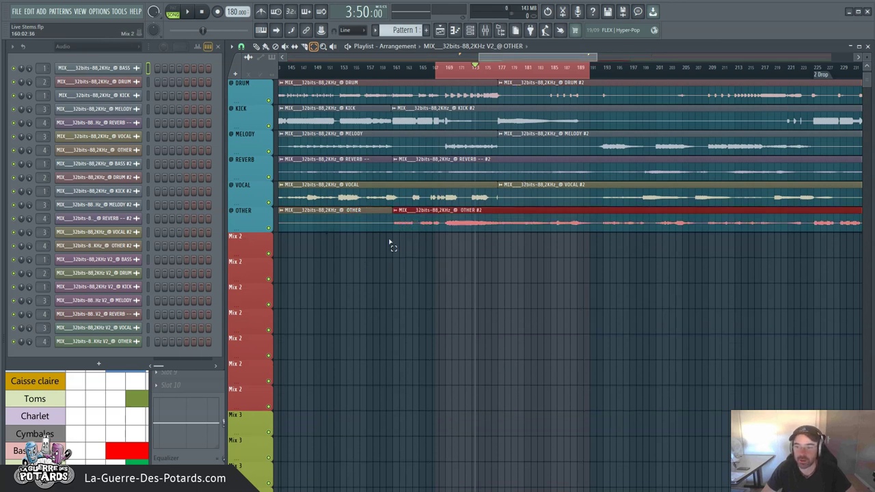
# Select all stem clips of the first two tracks together, then clear the clip selection and the marked time range
pyautogui.moveTo(292, 254); pyautogui.dragTo(567, 71)
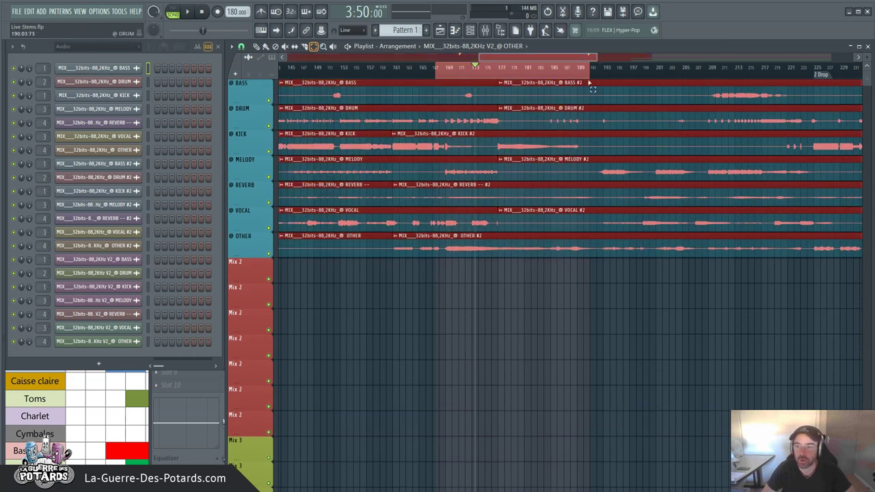
pyautogui.click(558, 279)
pyautogui.scroll(-5, 540, 58)
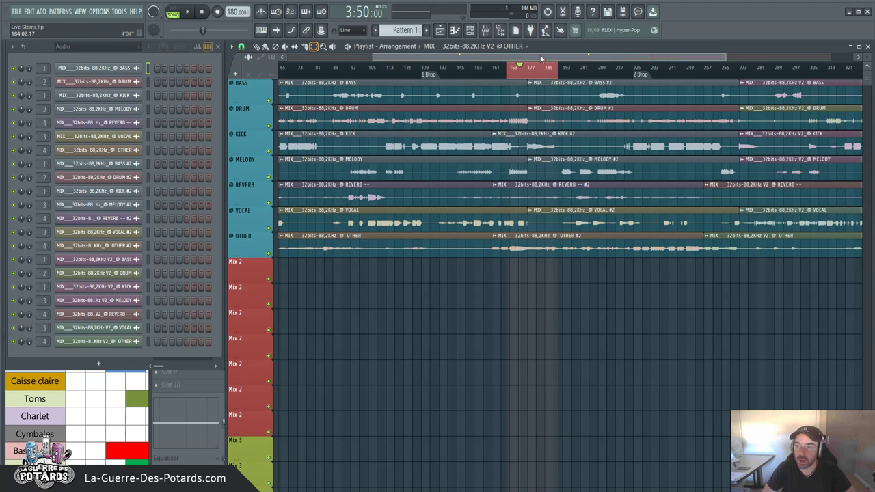
pyautogui.scroll(-4, 540, 54)
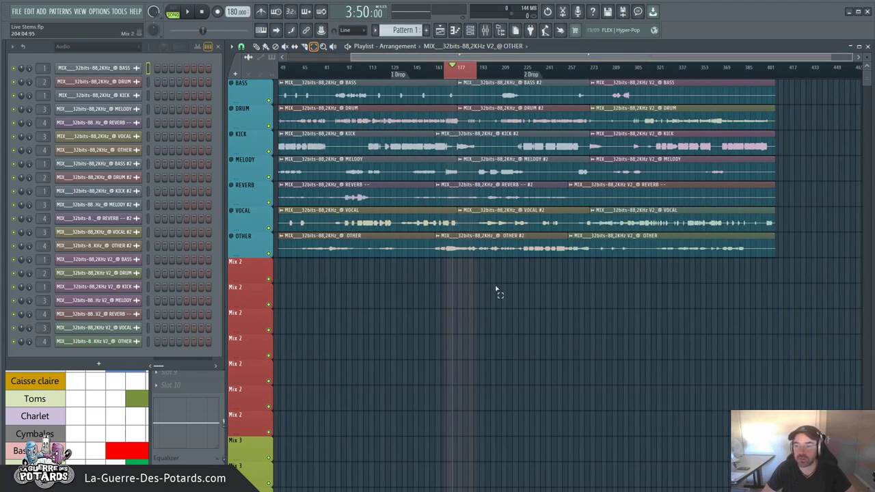
pyautogui.scroll(1, 638, 67)
pyautogui.scroll(-2, 626, 59)
pyautogui.scroll(1, 676, 58)
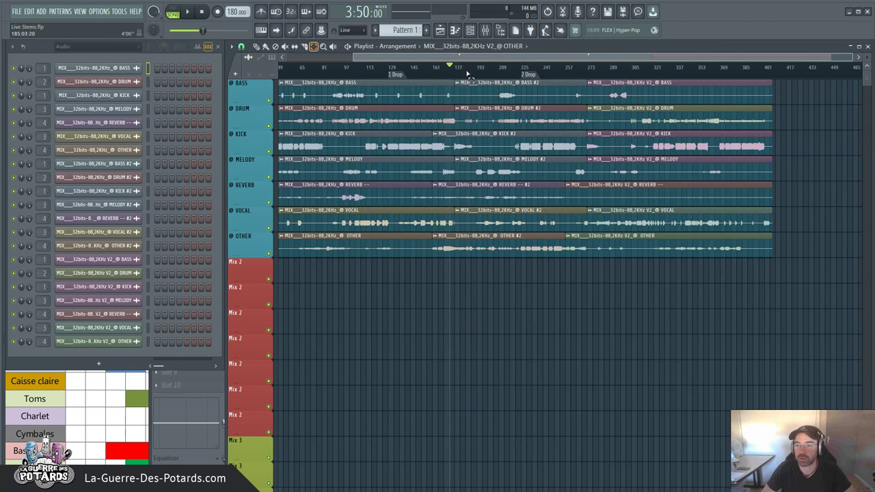
pyautogui.hscroll(-3, 474, 81)
pyautogui.scroll(2, 560, 81)
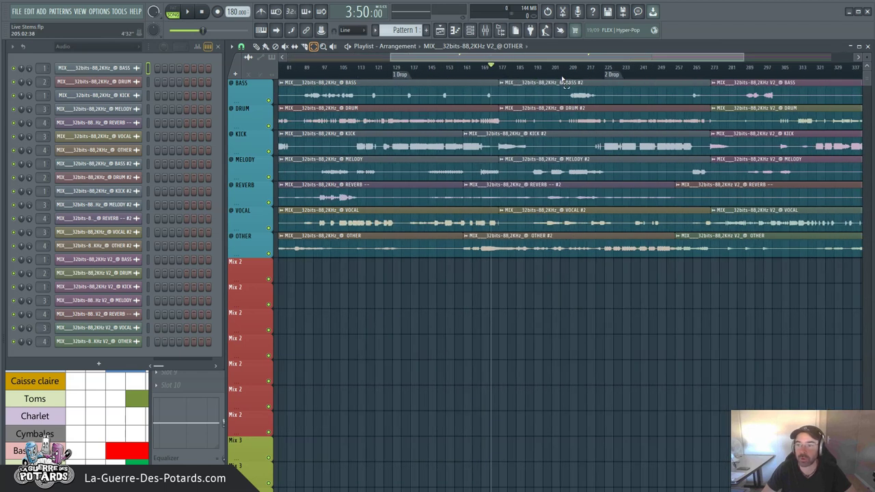
# Select the second track's stem clips from BASS #2 to OTHER #2, inspect their start near bar 177, and deselect them
pyautogui.moveTo(612, 335); pyautogui.dragTo(620, 79)
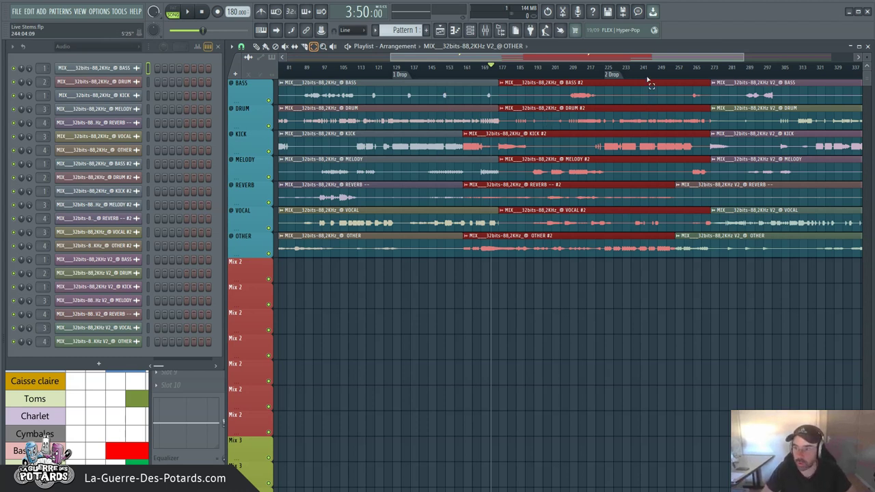
pyautogui.scroll(-3, 514, 67)
pyautogui.scroll(8, 514, 67)
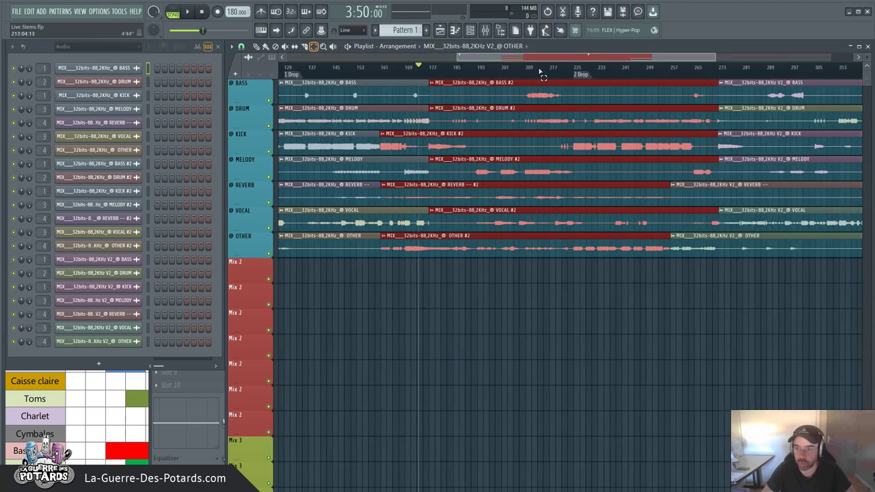
pyautogui.scroll(2, 399, 78)
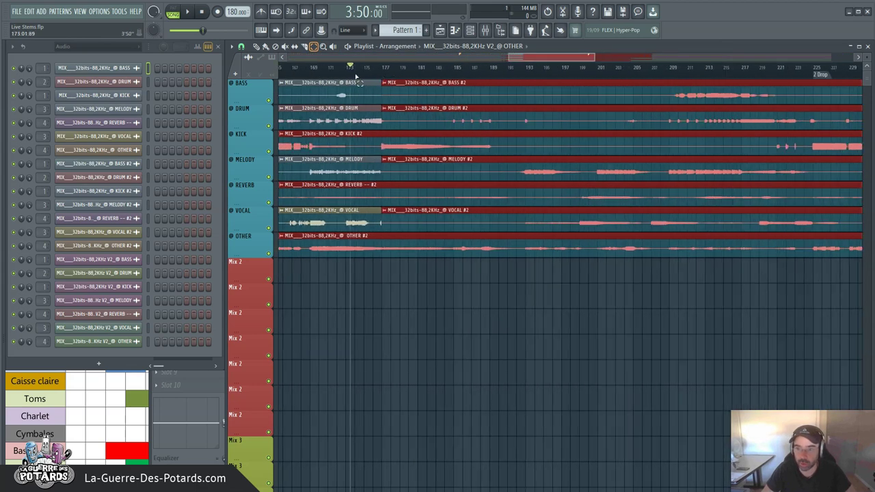
pyautogui.scroll(-2, 466, 71)
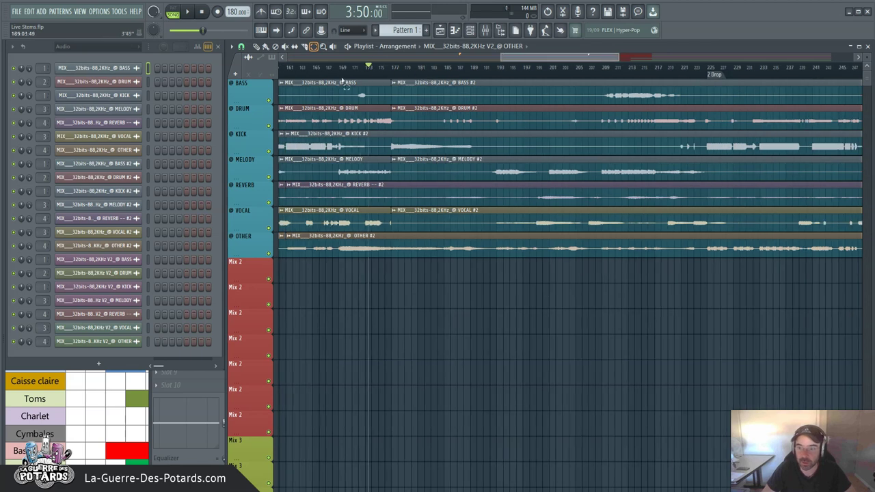
# Play the arrangement from bar 165 and briefly check the Live Stem channels in the mixer
pyautogui.press('p')
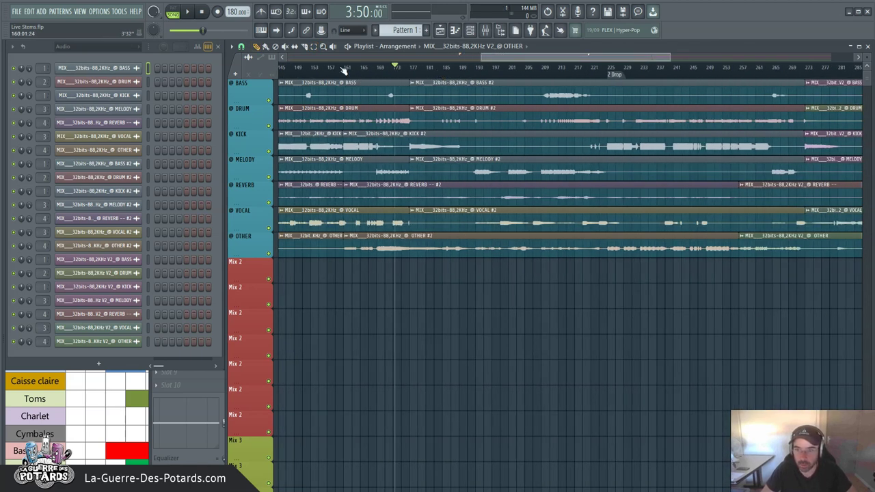
pyautogui.moveTo(351, 71)
pyautogui.mouseDown()
pyautogui.moveTo(433, 70)
pyautogui.moveTo(360, 70)
pyautogui.mouseUp()
pyautogui.press('space')
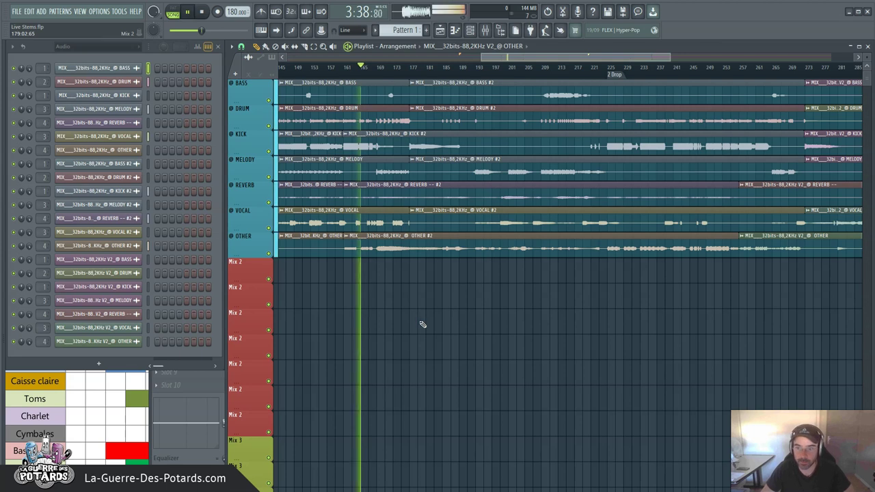
pyautogui.press('F9')
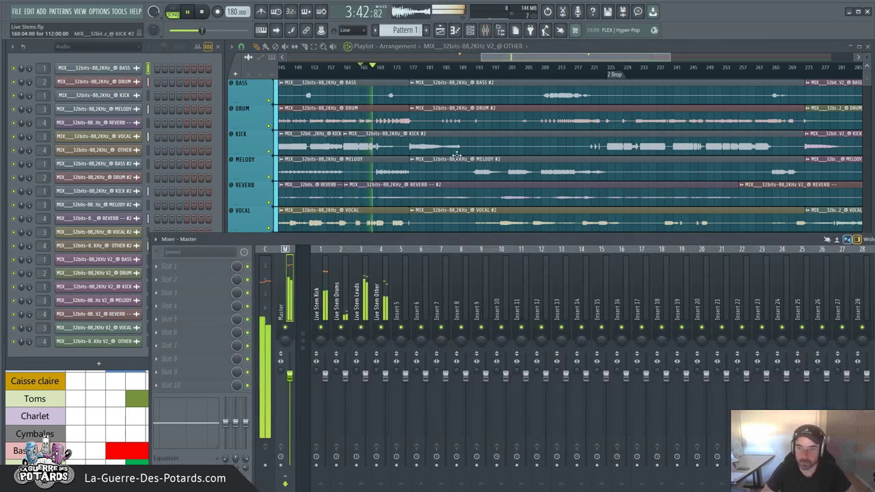
pyautogui.press('F9')
# Follow playback across the bar 177 transition while watching the Live Stem Kick, Drums, Leads and Other levels in the mixer
pyautogui.scroll(3, 407, 76)
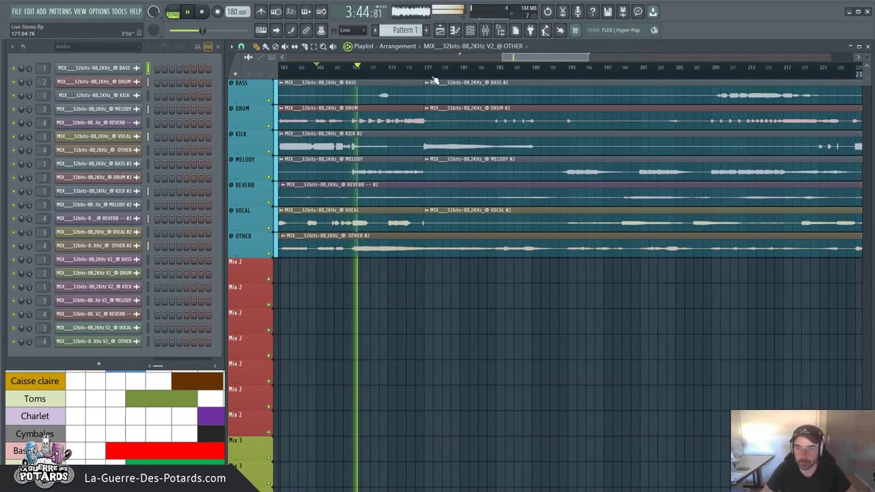
pyautogui.scroll(-3, 461, 76)
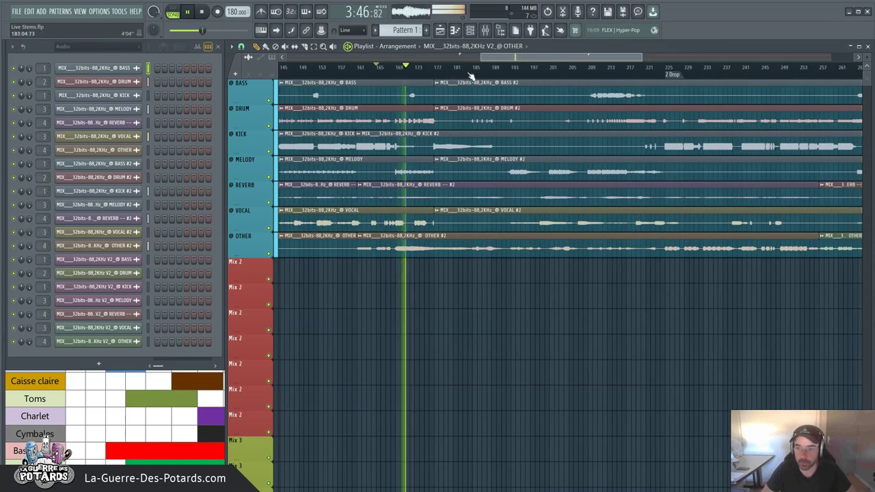
pyautogui.scroll(-2, 467, 74)
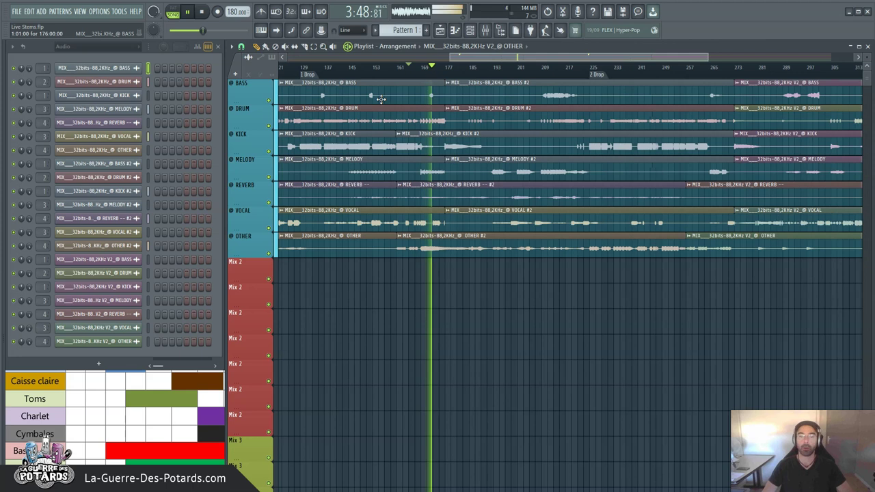
pyautogui.press('F9')
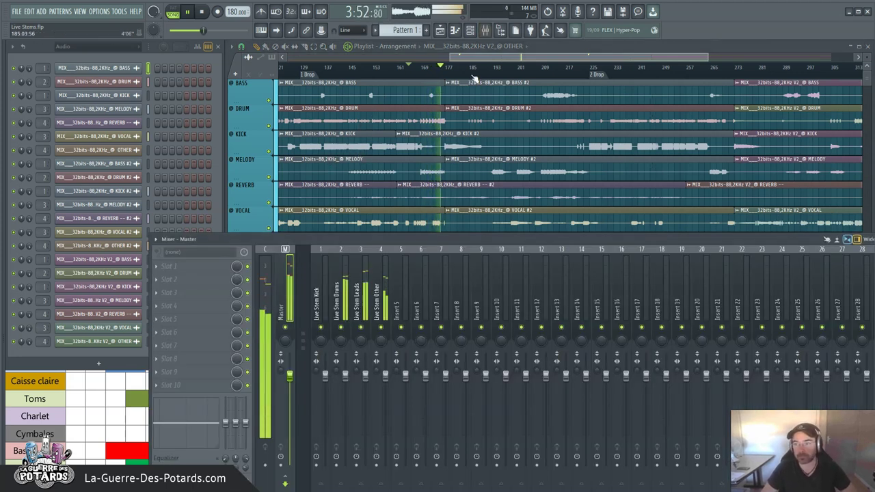
pyautogui.scroll(2, 458, 73)
pyautogui.scroll(3, 456, 74)
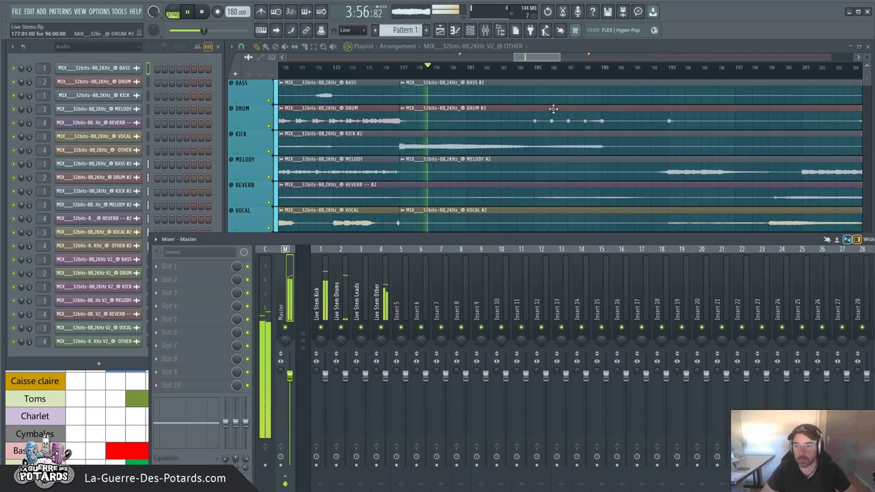
pyautogui.press('F9')
# Stop playback and place the playhead at bar 177, where the second track's clips begin
pyautogui.scroll(-2, 526, 74)
pyautogui.scroll(-2, 520, 72)
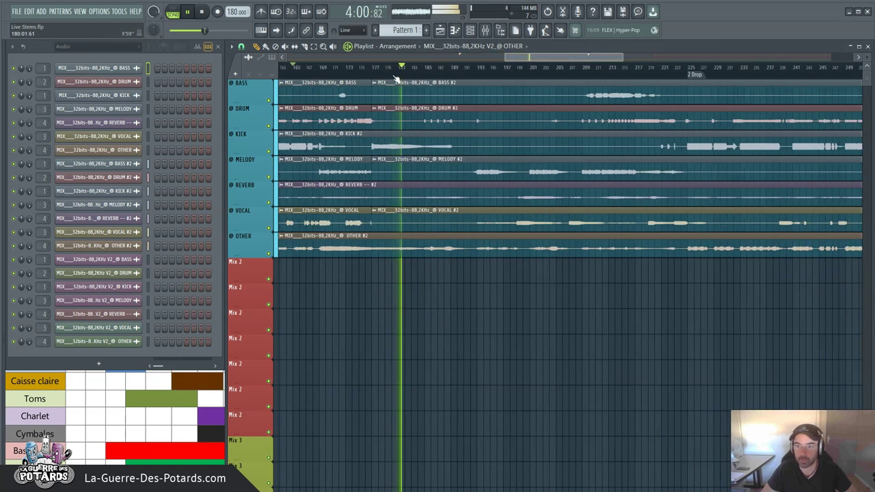
pyautogui.press('space')
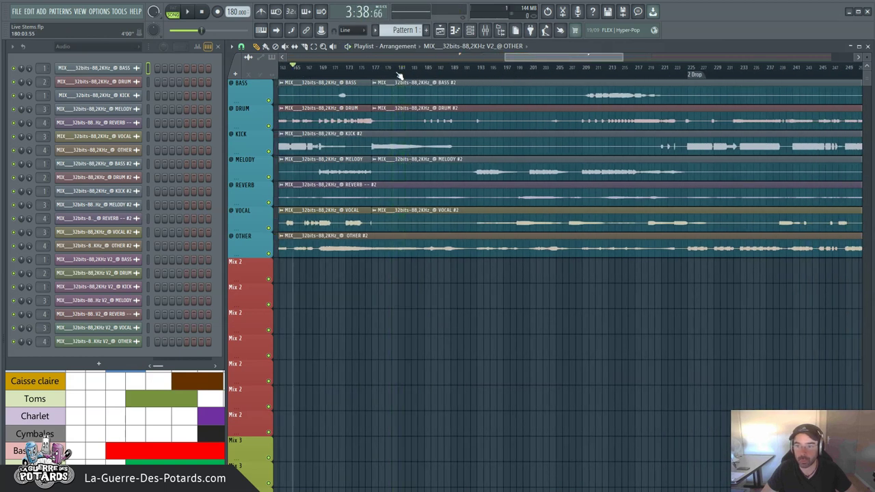
pyautogui.click(371, 71)
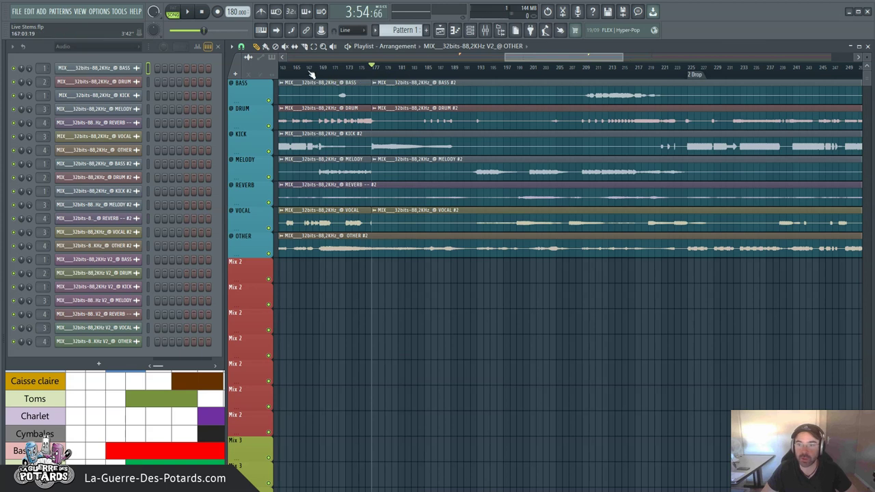
# Trace the second track's build-up from bar 177, place the playhead at the 2 Drop marker, and show the whole arrangement
pyautogui.moveTo(315, 71); pyautogui.dragTo(375, 72)
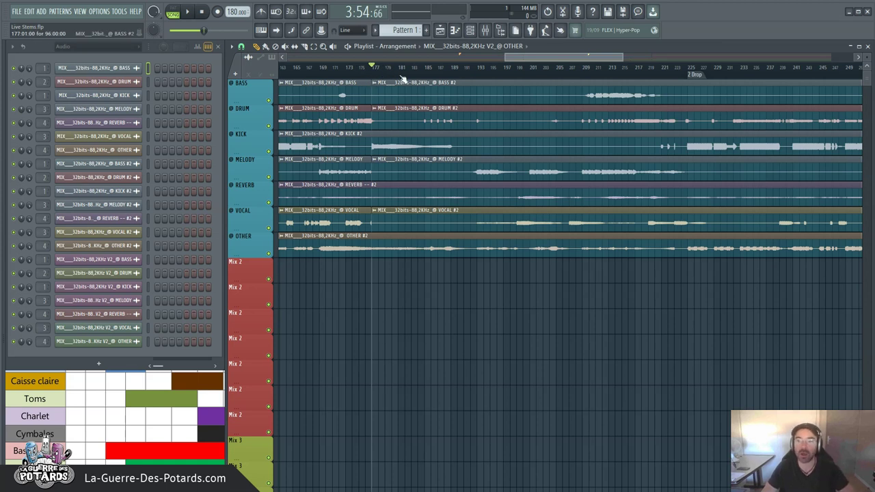
pyautogui.moveTo(475, 74); pyautogui.dragTo(589, 71)
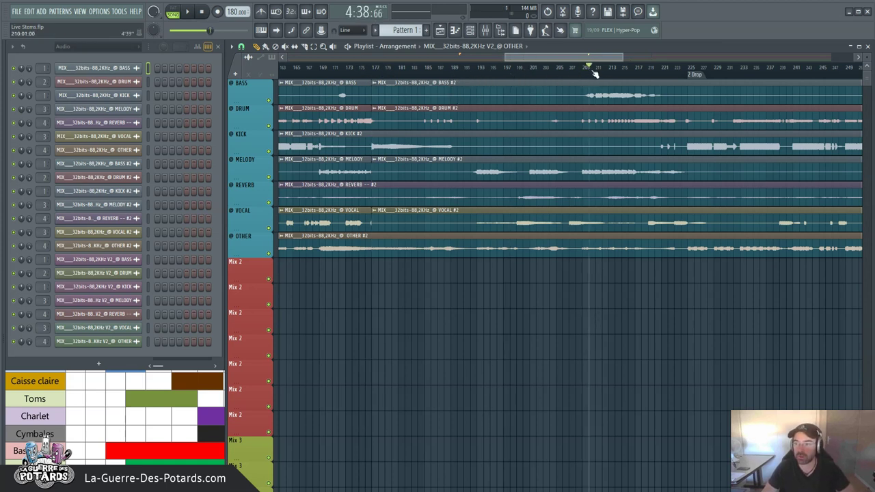
pyautogui.click(690, 72)
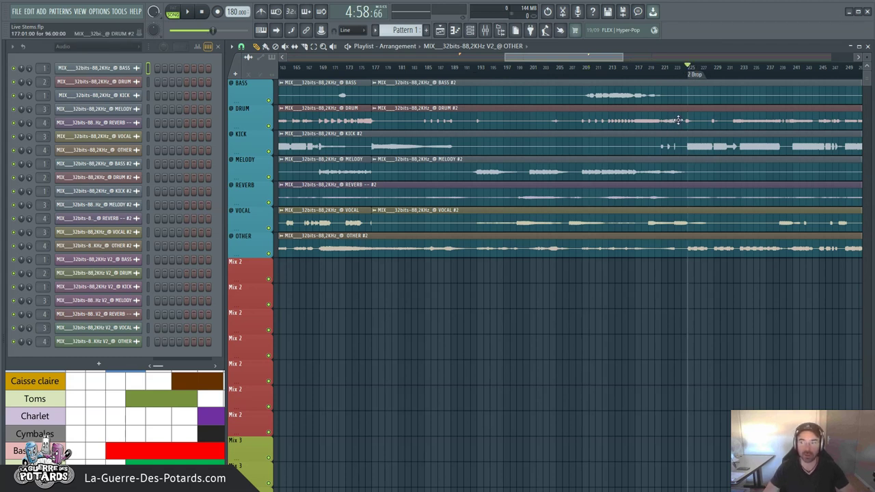
pyautogui.scroll(-4, 662, 74)
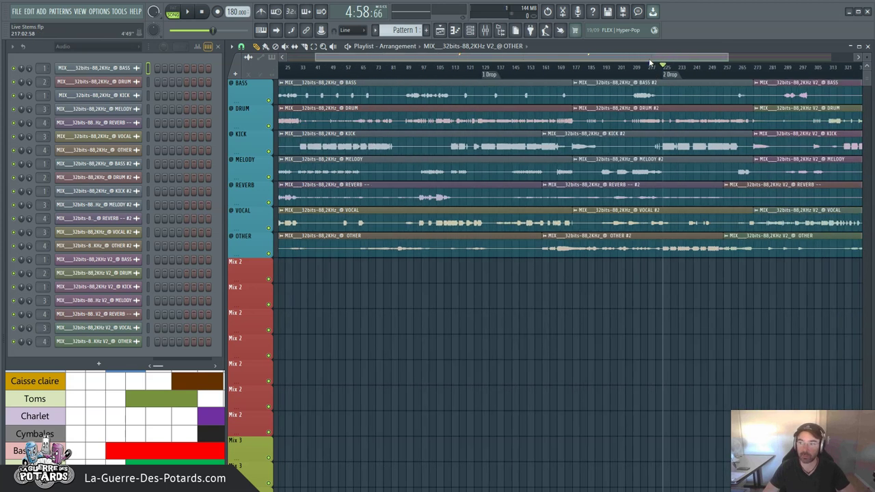
pyautogui.scroll(-2, 681, 75)
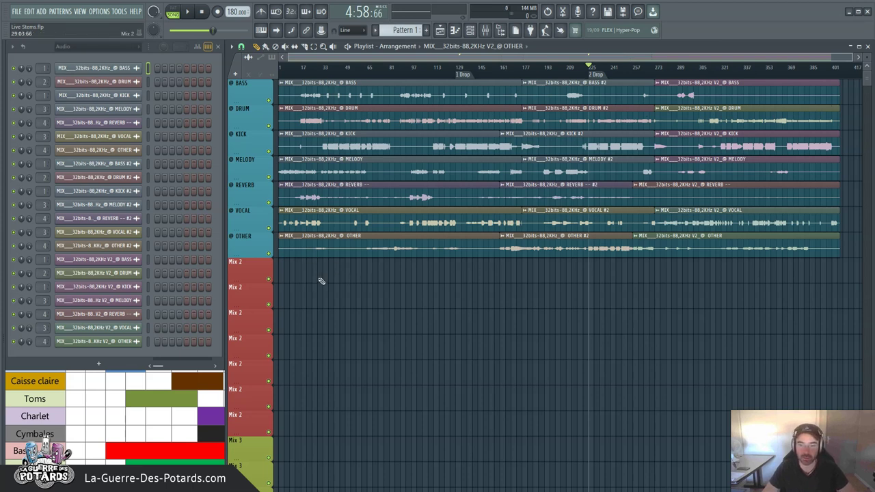
# Show the mixer and go through the Live Stem Kick, Drums, Leads and Other channels one by one
pyautogui.press('F9')
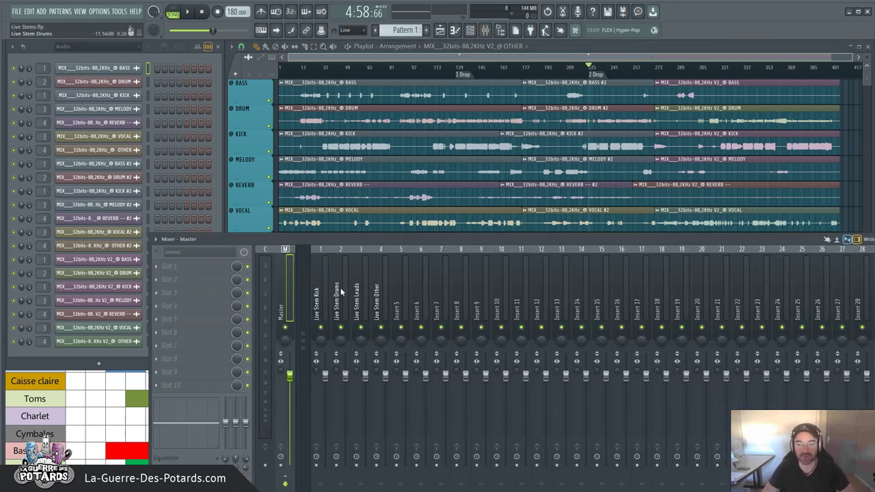
pyautogui.click(318, 283)
pyautogui.click(336, 292)
pyautogui.click(356, 293)
pyautogui.click(377, 292)
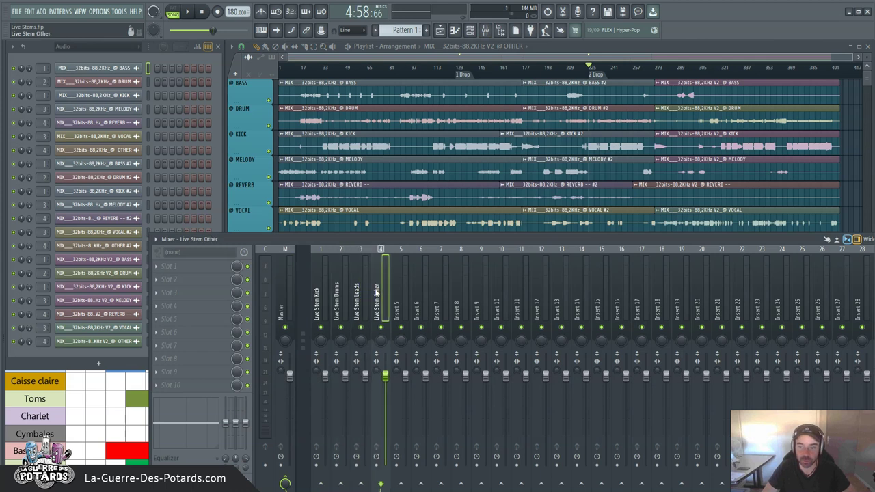
pyautogui.click(318, 293)
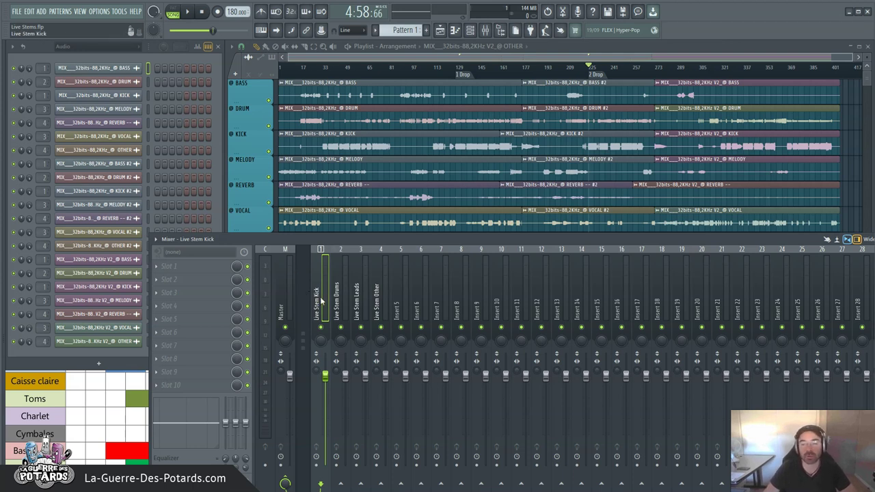
pyautogui.click(345, 308)
pyautogui.click(357, 294)
pyautogui.click(377, 293)
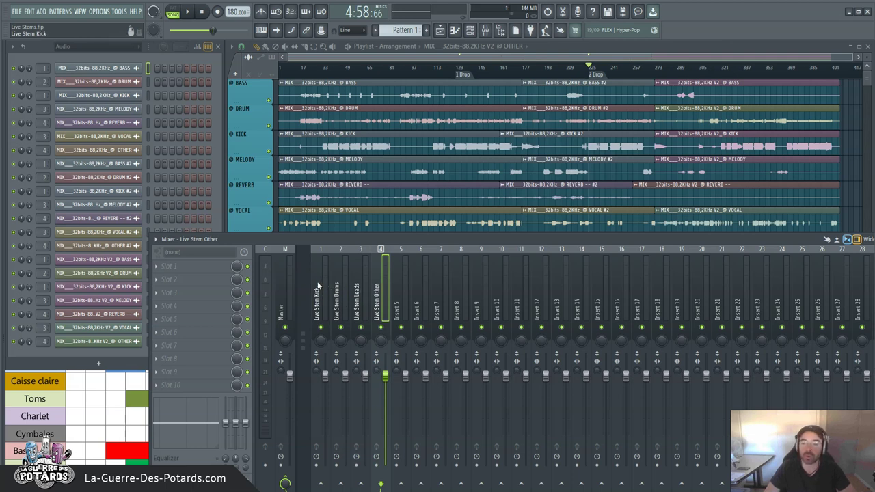
# Play from the 2 Drop marker and audition the Live Stem Kick, Other and Drums channels using solo
pyautogui.press('space')
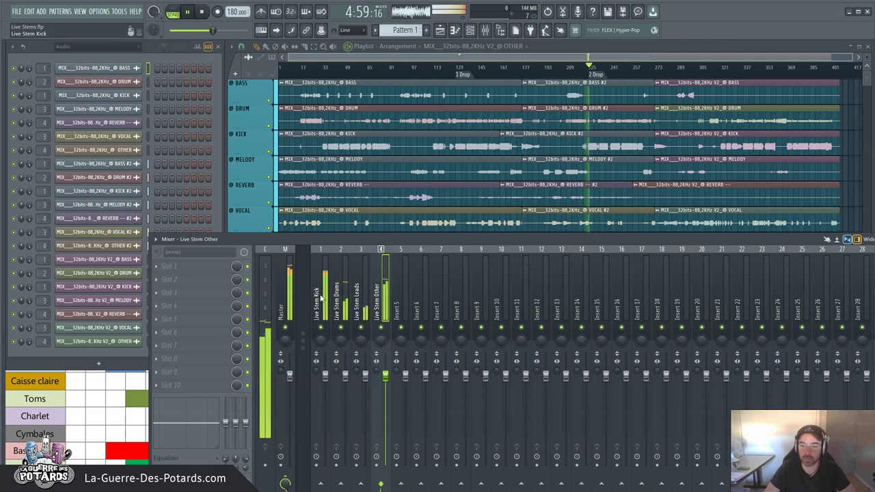
pyautogui.click(342, 293)
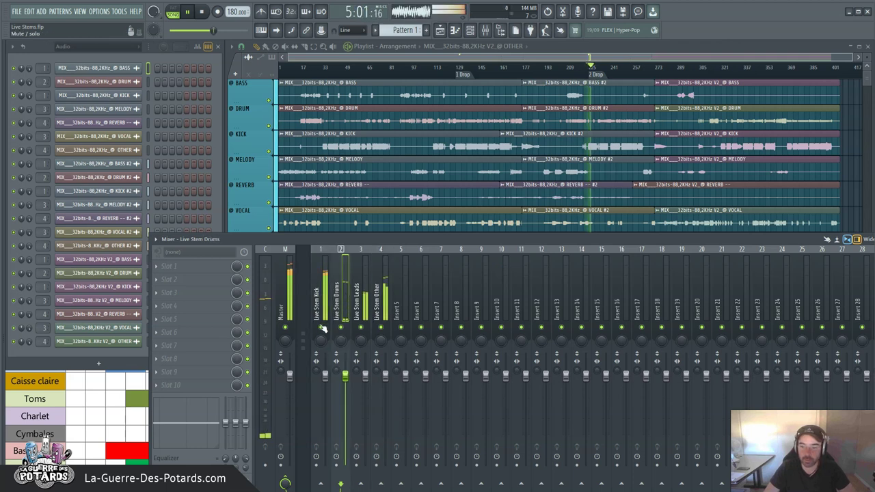
pyautogui.rightClick(341, 327)
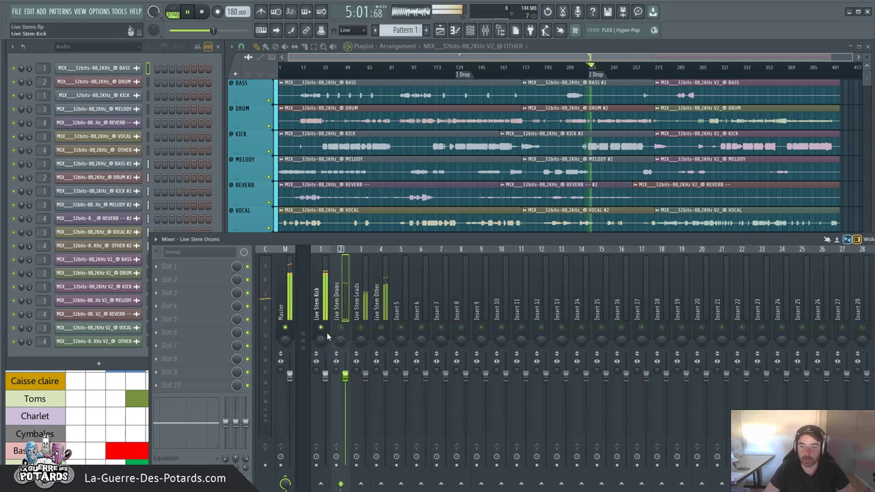
pyautogui.rightClick(381, 327)
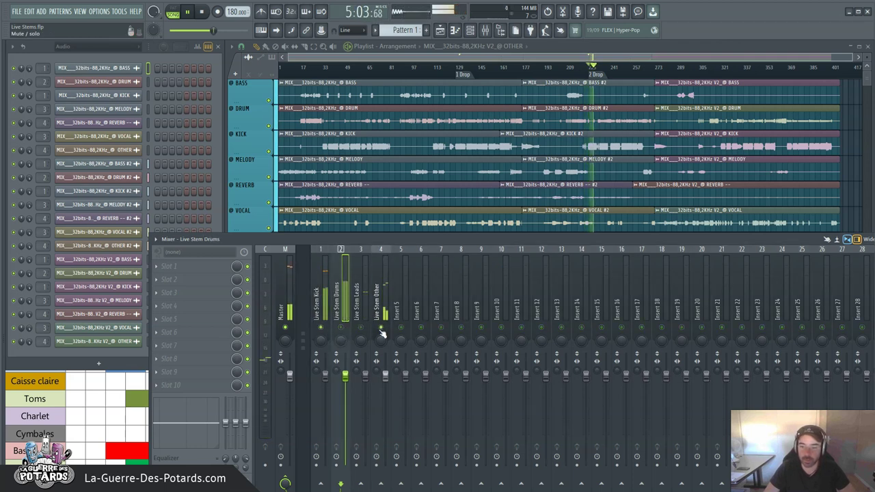
pyautogui.rightClick(341, 328)
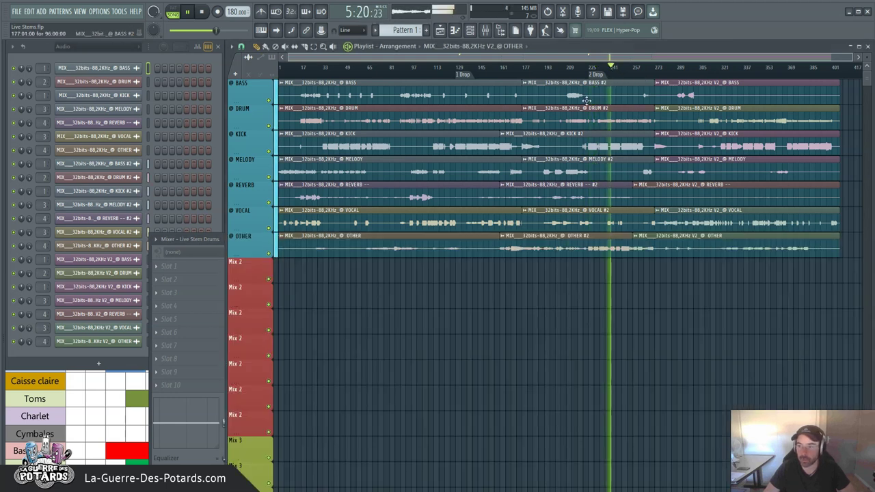
# Listen to the Live Stem Leads channel in solo, replaying from near bar 241, then stop playback and unsolo it
pyautogui.press('F9')
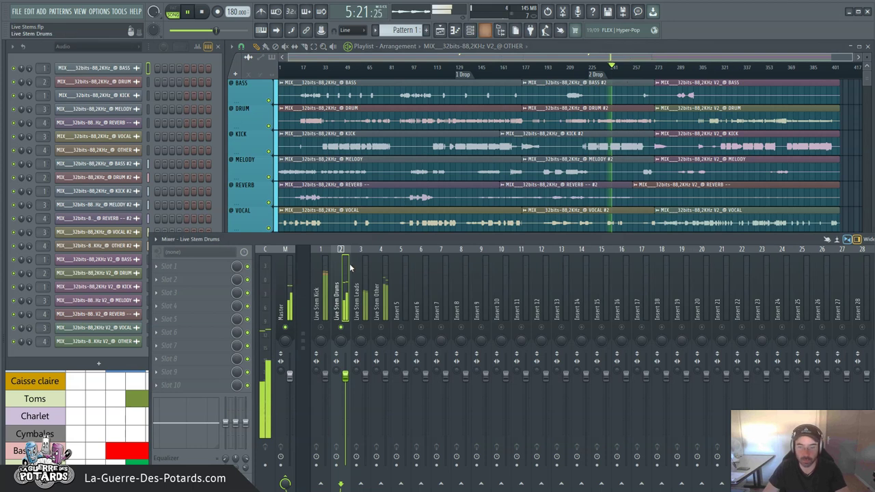
pyautogui.click(361, 318)
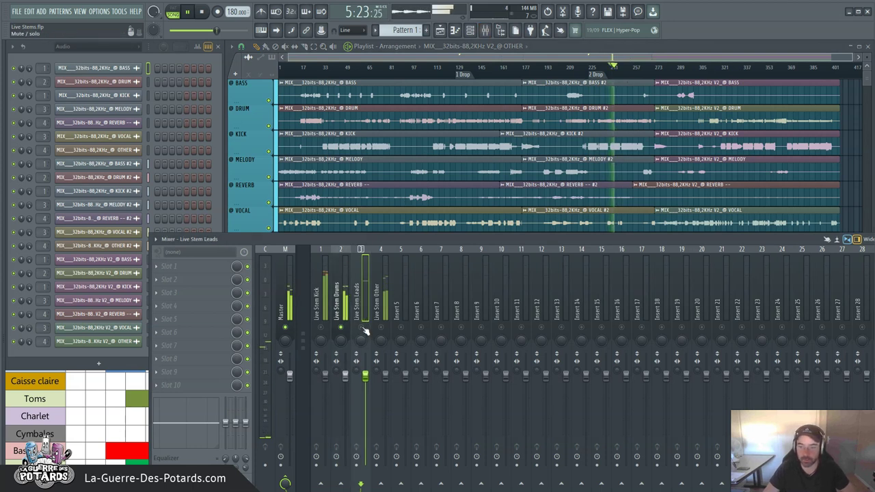
pyautogui.click(609, 67)
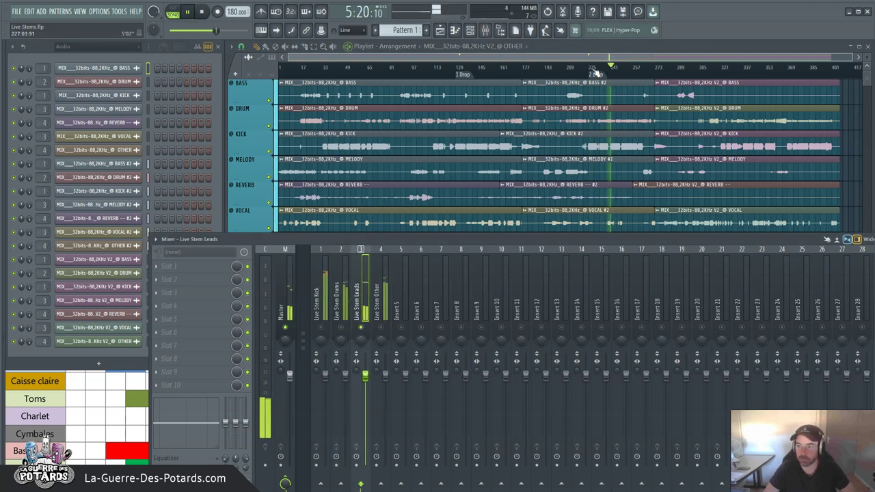
pyautogui.press('space')
pyautogui.rightClick(362, 327)
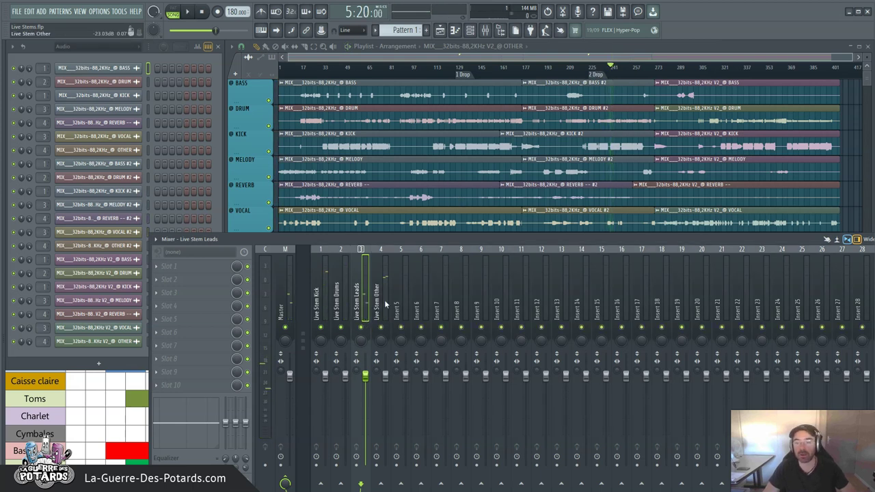
# Switch to the LIVE SET folder in File Explorer and look over the exported _DRUM, _KICK, _LEAD and _OTHER stems
pyautogui.hotkey('alt', 'Tab')
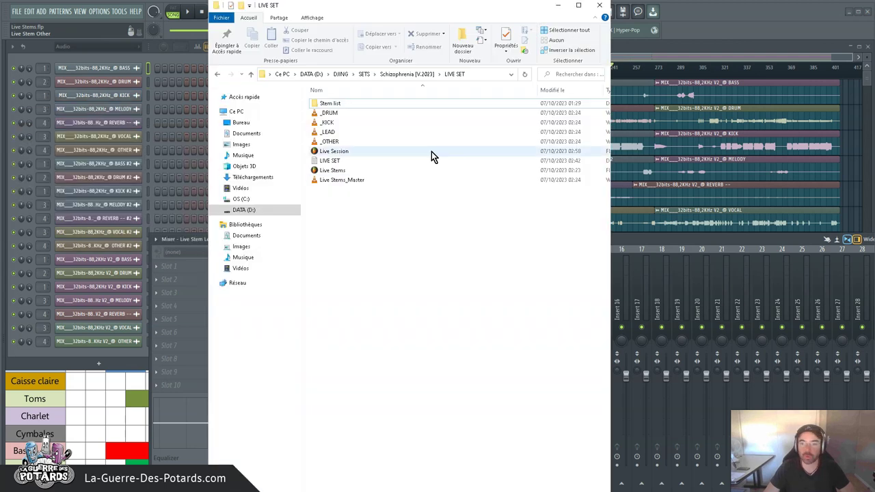
pyautogui.click(328, 131)
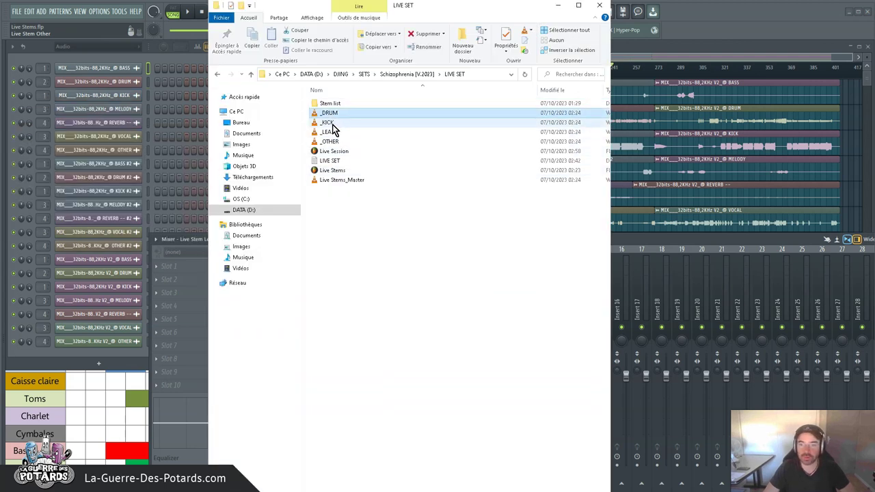
pyautogui.click(332, 142)
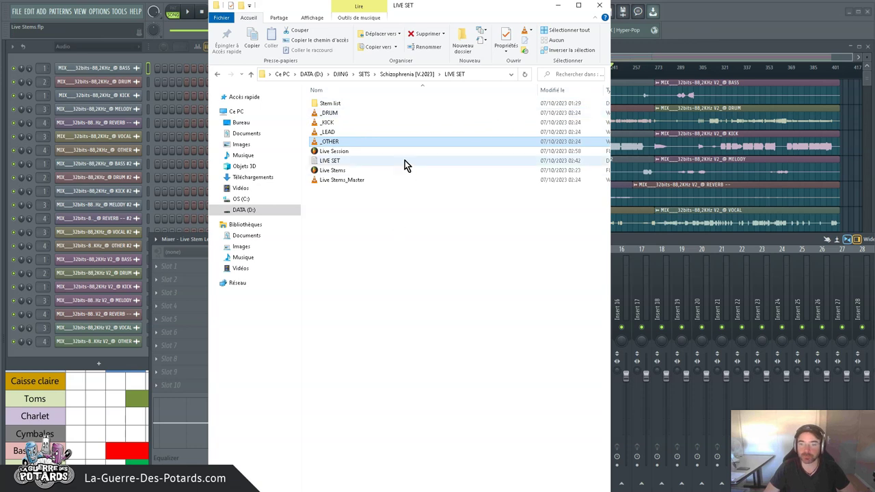
# Open the Live Session project from the folder, switch back to FL Studio, and show its full arrangement
pyautogui.click(333, 152)
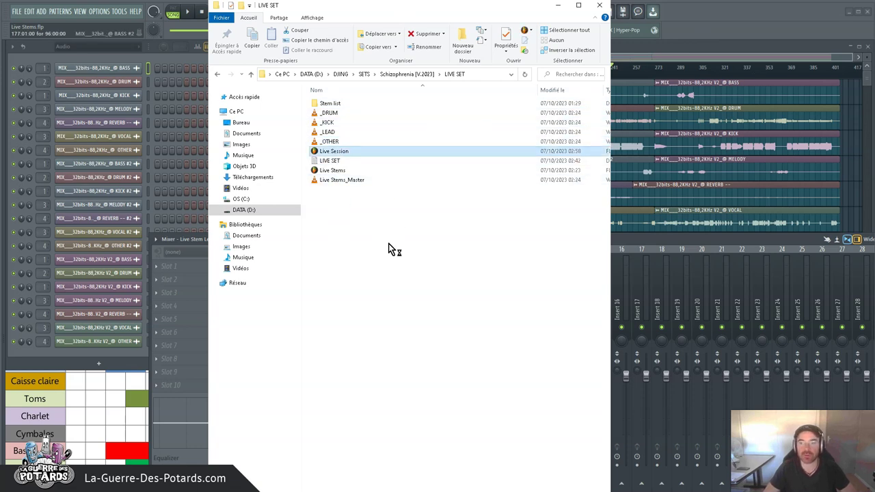
pyautogui.hotkey('alt', 'Tab')
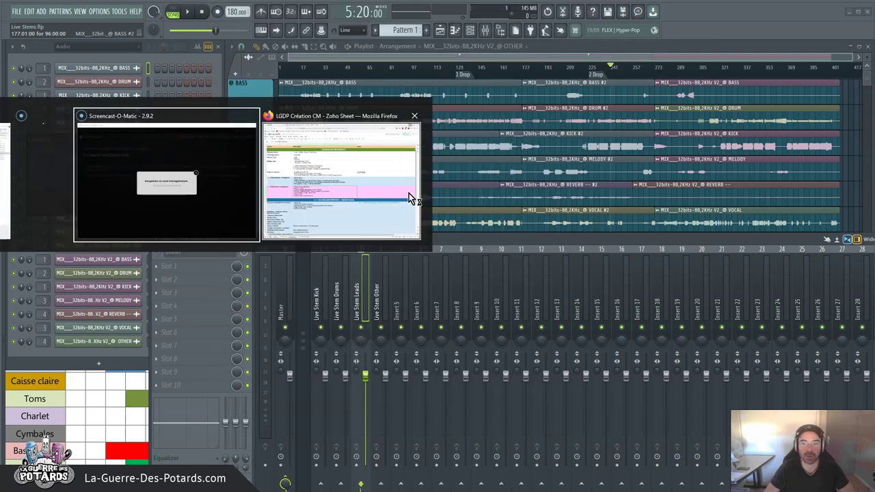
pyautogui.click(115, 205)
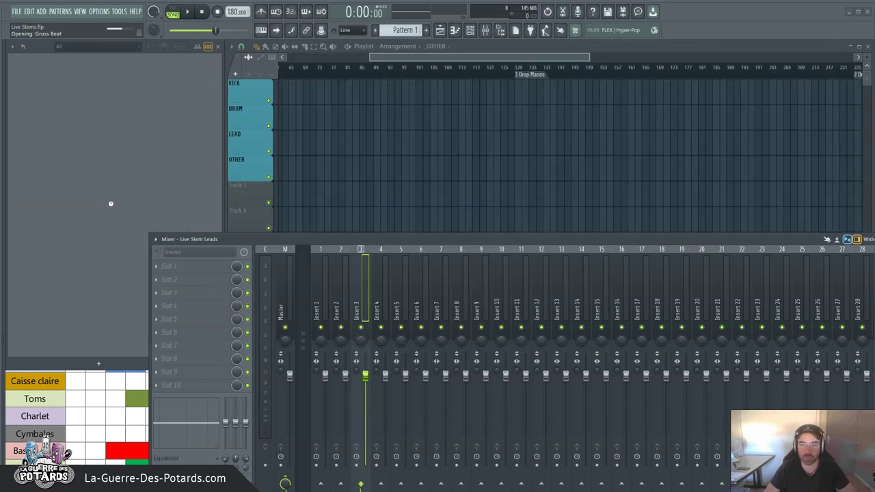
pyautogui.click(444, 59)
pyautogui.scroll(-5, 410, 71)
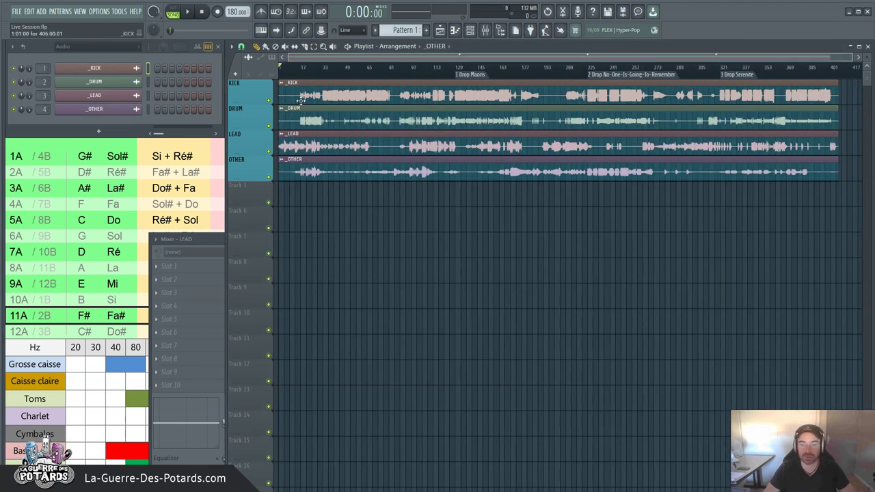
# Switch to File Explorer, select the _DRUM, _KICK, _LEAD and _OTHER files together, and minimize the window
pyautogui.hotkey('alt', 'Tab')
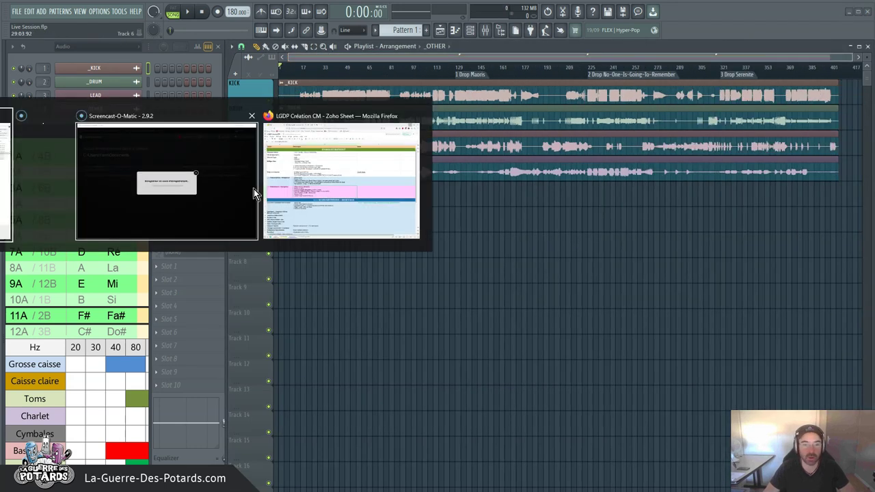
pyautogui.keyDown('shift'); pyautogui.click(333, 145); pyautogui.keyUp('shift')
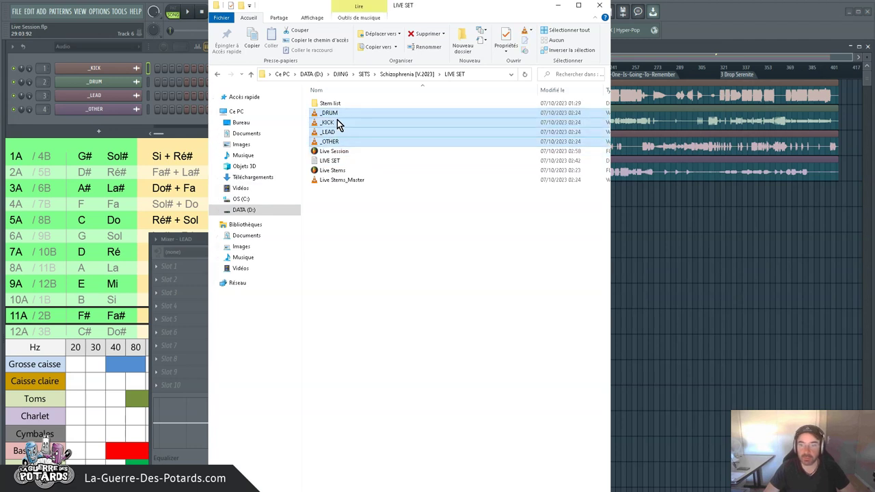
pyautogui.click(557, 5)
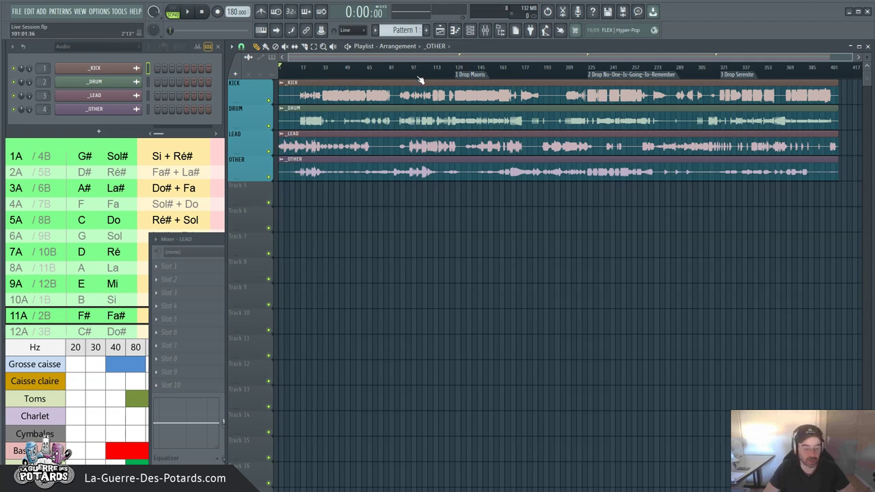
# Highlight the first track's span across the four stem clips, indicate the following two tracks, and clear the selection
pyautogui.moveTo(524, 82); pyautogui.dragTo(307, 235)
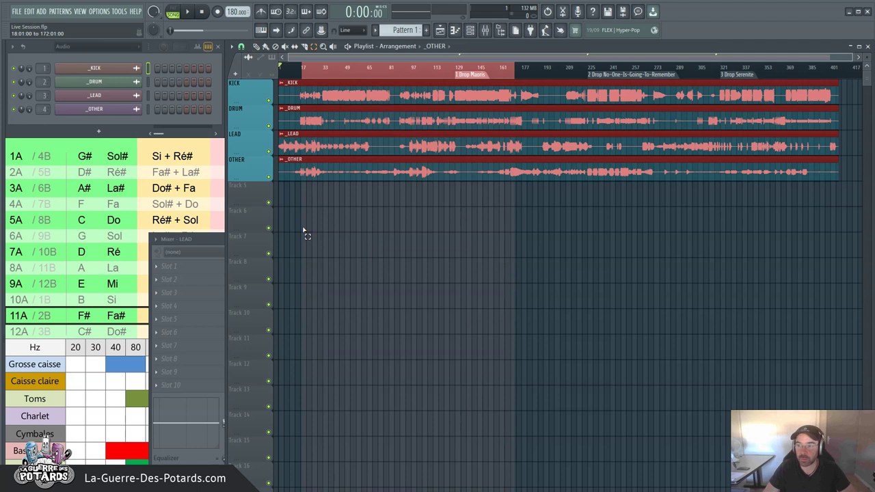
pyautogui.moveTo(619, 231); pyautogui.dragTo(641, 62)
pyautogui.moveTo(777, 205); pyautogui.dragTo(826, 74)
pyautogui.click(451, 179)
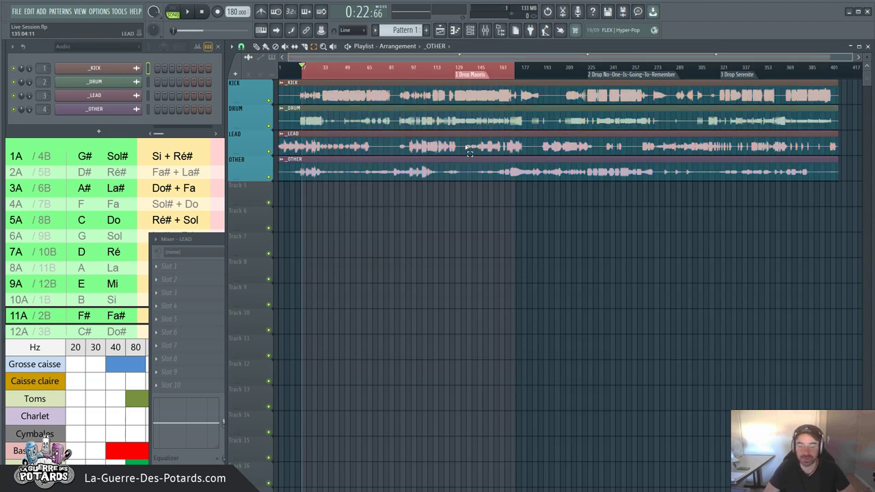
pyautogui.click(430, 138)
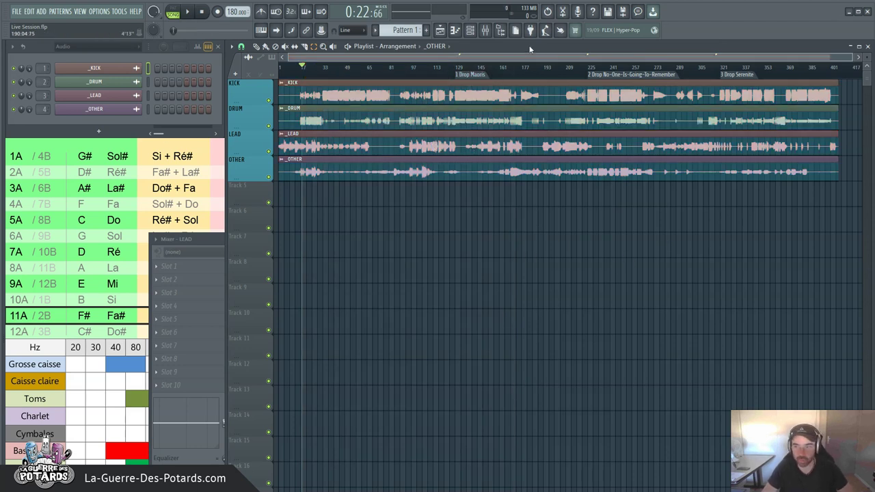
# Place the playhead at the first drop marker and review the KICK, DRUM, LEAD and OTHER mixer channels, returning to KICK's effects
pyautogui.click(471, 75)
pyautogui.press('F9')
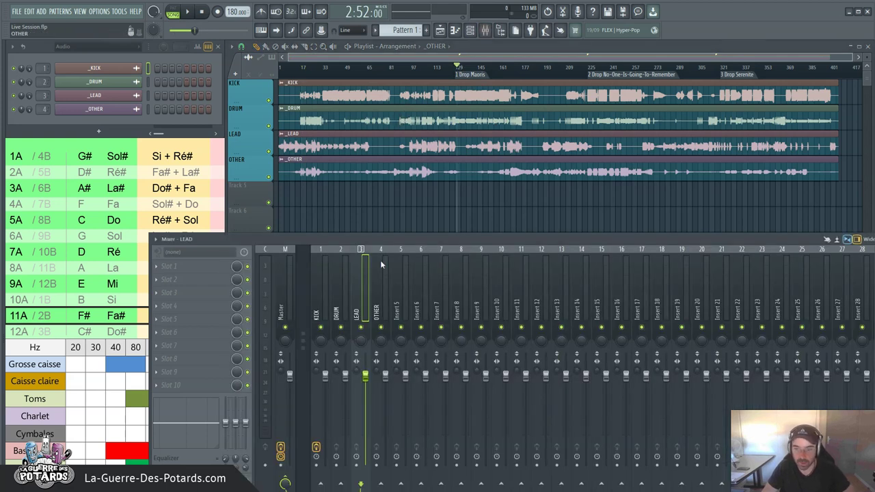
pyautogui.click(324, 286)
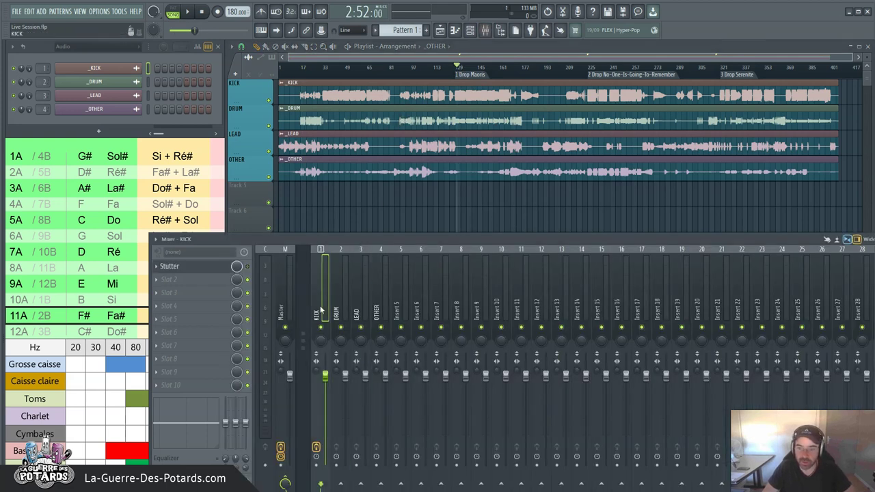
pyautogui.click(337, 295)
pyautogui.click(357, 304)
pyautogui.click(381, 311)
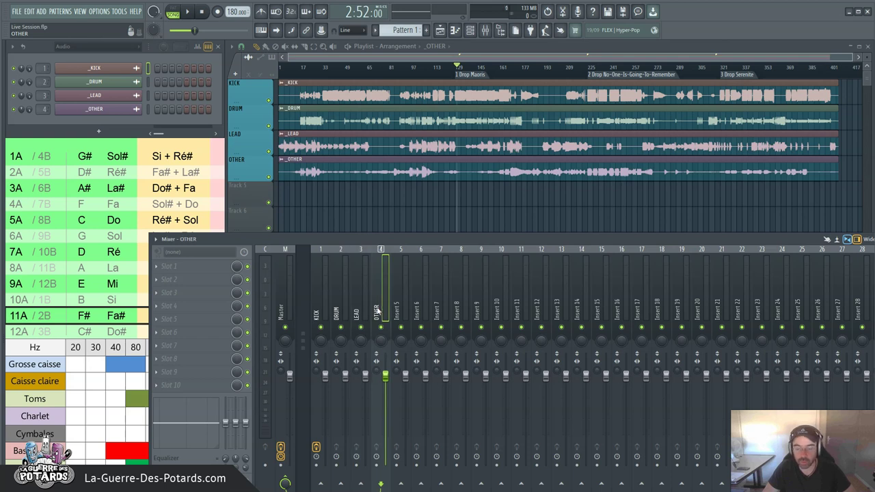
pyautogui.click(323, 313)
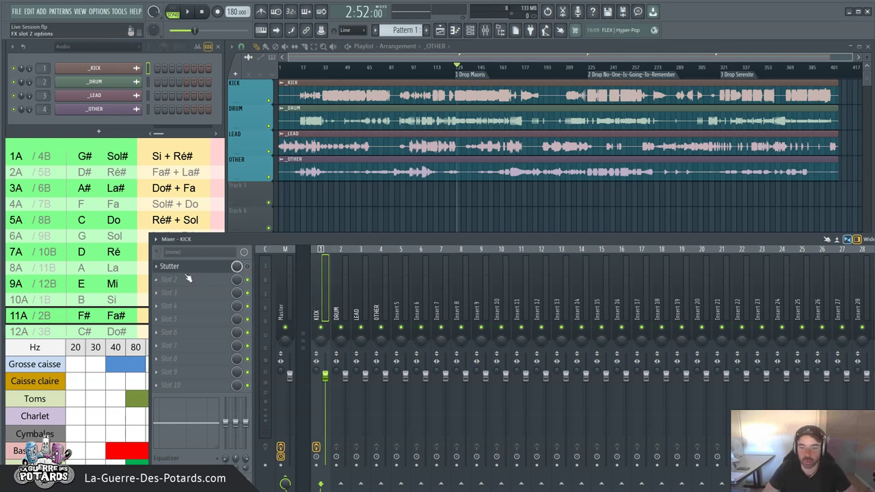
# Open the Stutter effect on the KICK channel and reposition its editor window to show the time curve
pyautogui.click(249, 268)
pyautogui.click(184, 268)
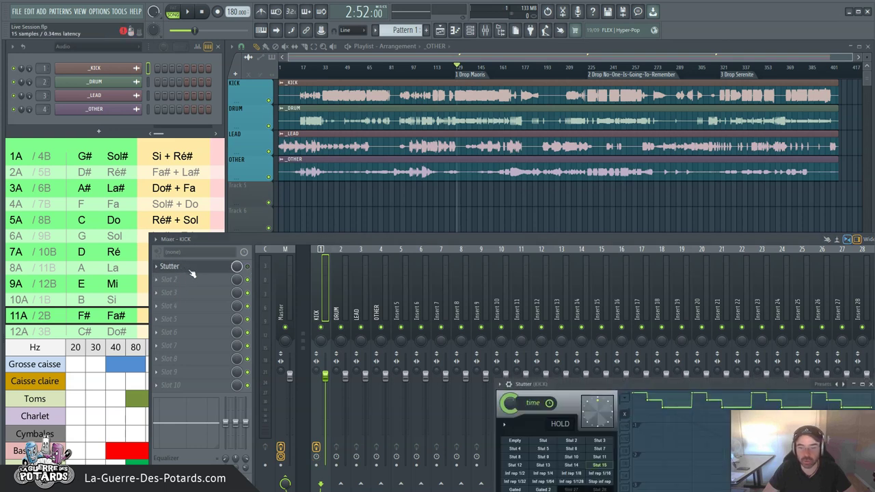
pyautogui.moveTo(711, 386); pyautogui.dragTo(544, 213)
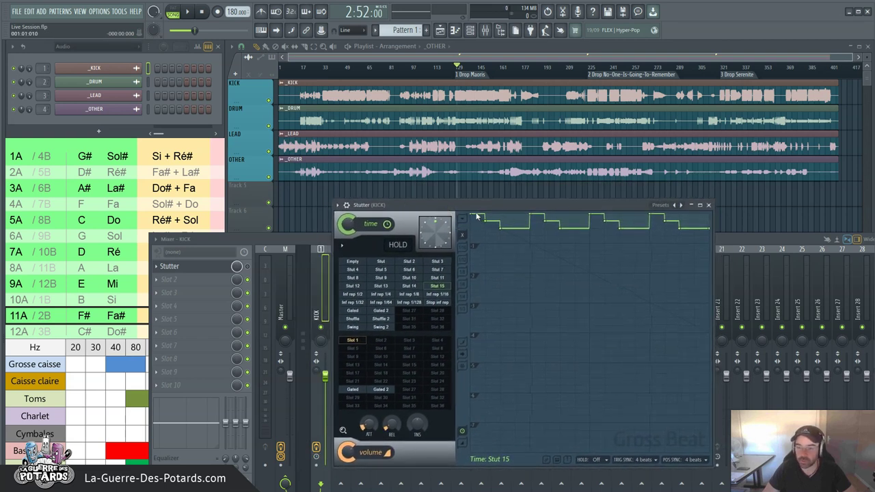
pyautogui.moveTo(477, 203); pyautogui.dragTo(379, 213)
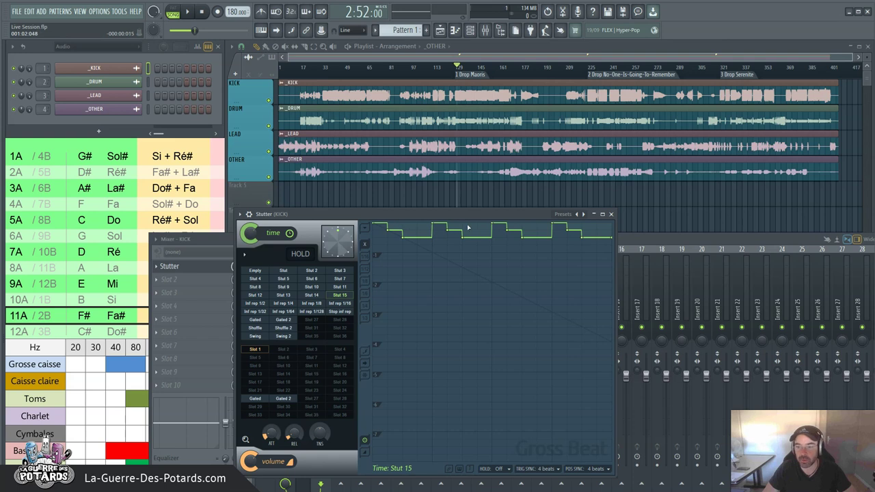
# Solo the KICK channel and place the playhead just before the 1 Drop Maoris marker, with the mixer open
pyautogui.click(492, 63)
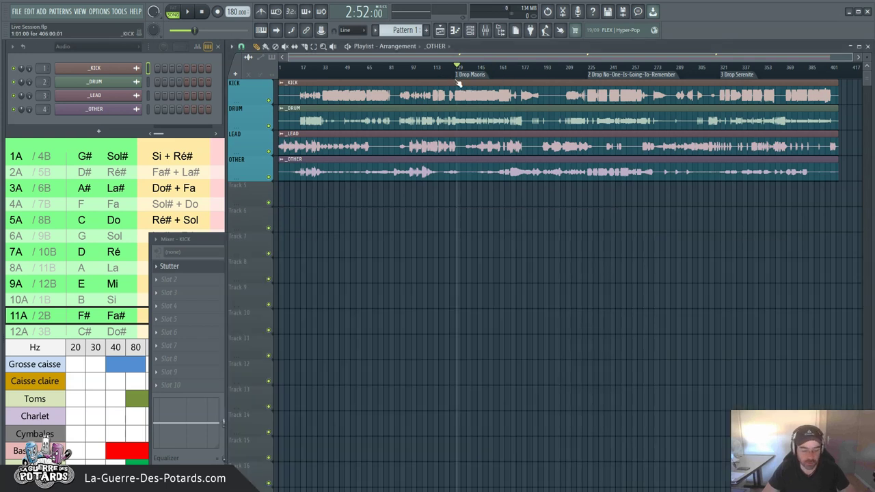
pyautogui.press('F9')
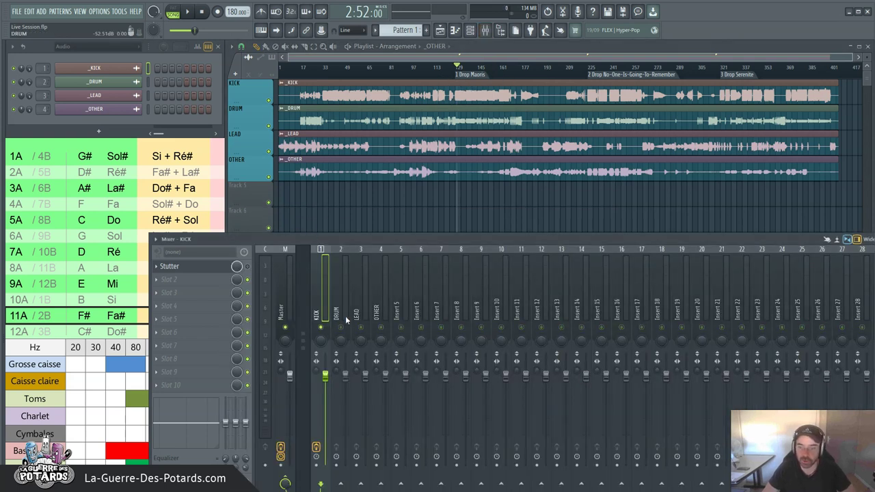
pyautogui.scroll(3, 393, 80)
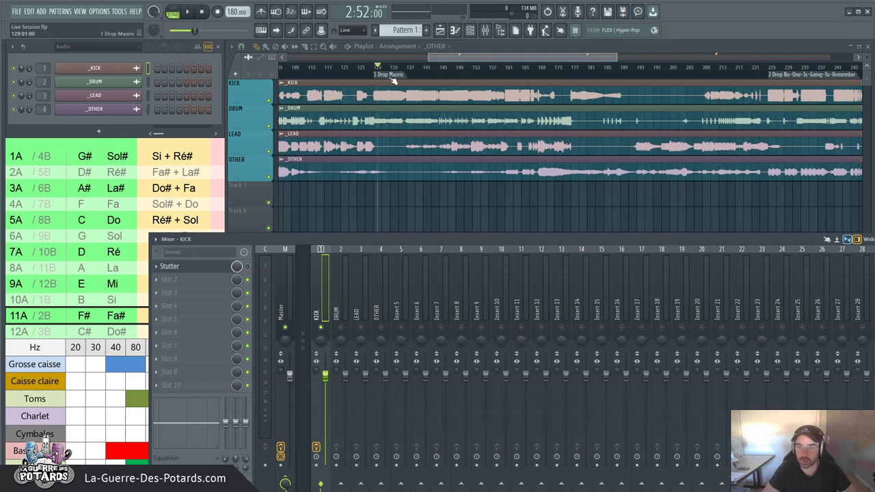
pyautogui.click(376, 69)
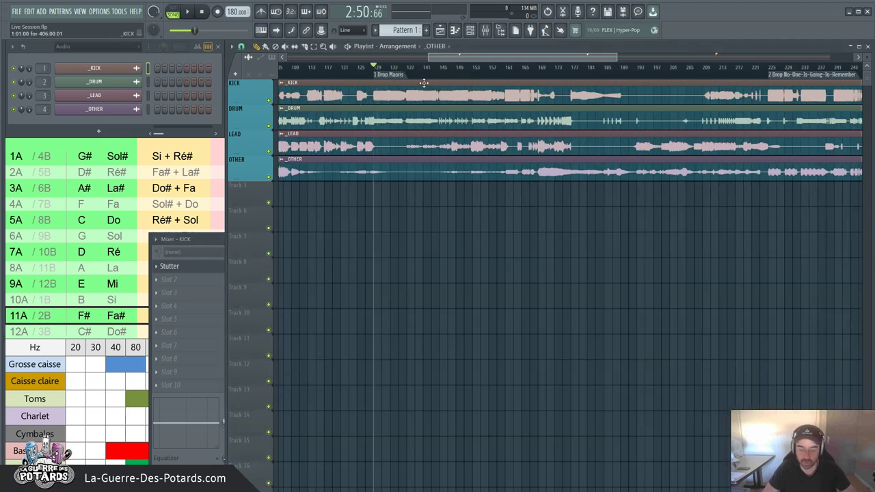
pyautogui.press('F9')
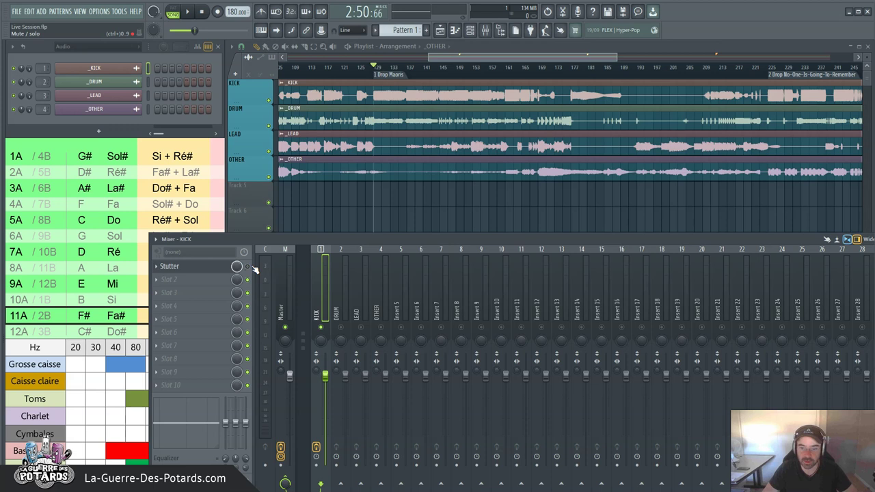
# Play the first drop with KICK's Stutter bypassed, then enable Stutter and replay the drop with its editor open
pyautogui.press('space')
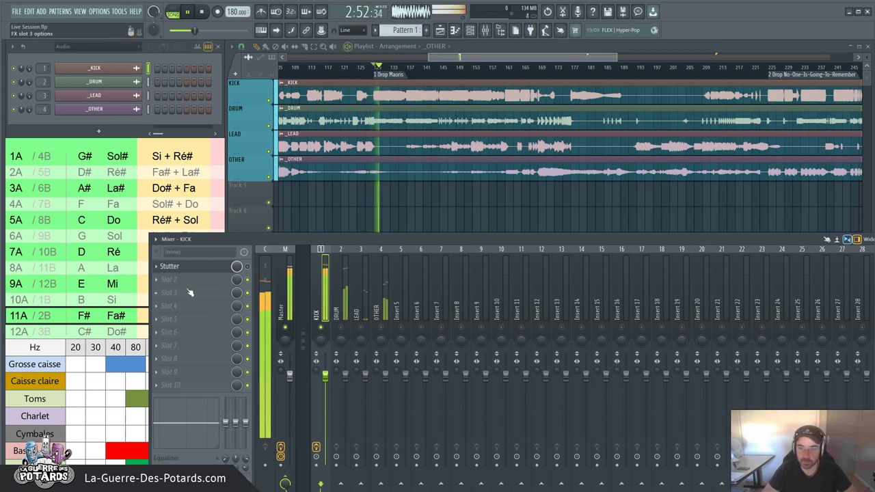
pyautogui.press('space')
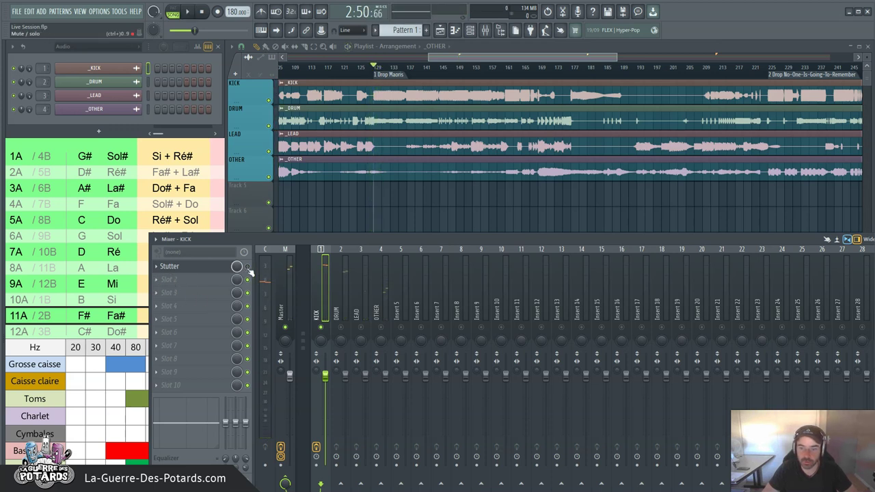
pyautogui.press('space')
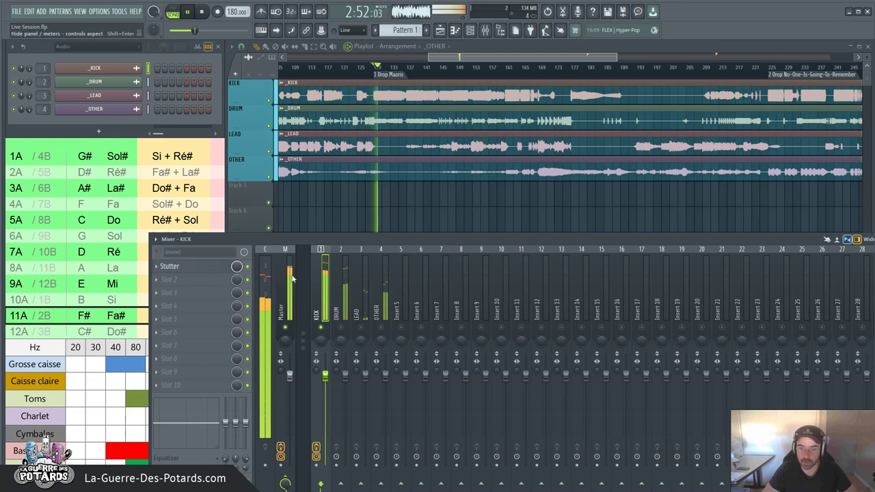
pyautogui.click(171, 266)
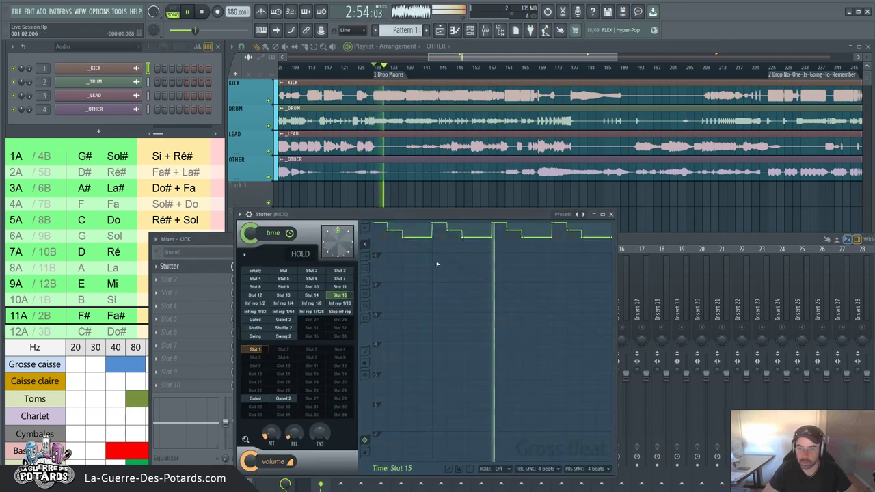
pyautogui.press('space')
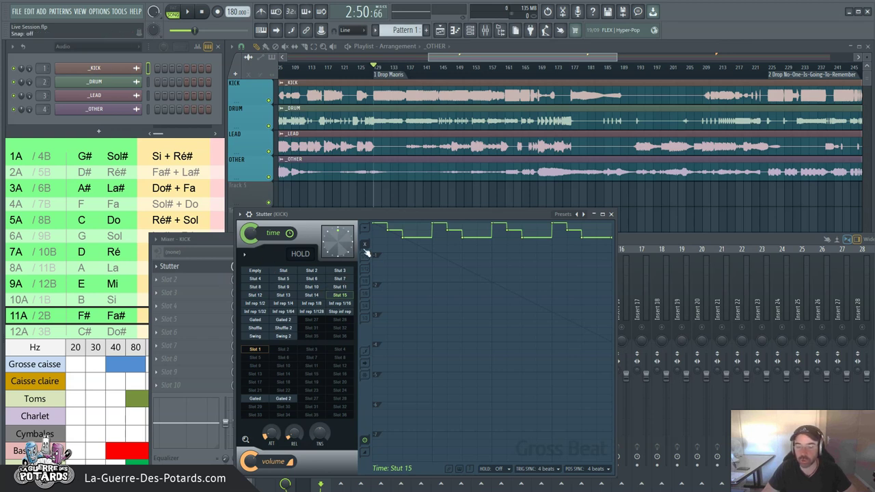
# Play the drop while switching KICK's Stutter time slot to Stut and finally Stut 3, review the volume slots, and close the editor
pyautogui.press('space')
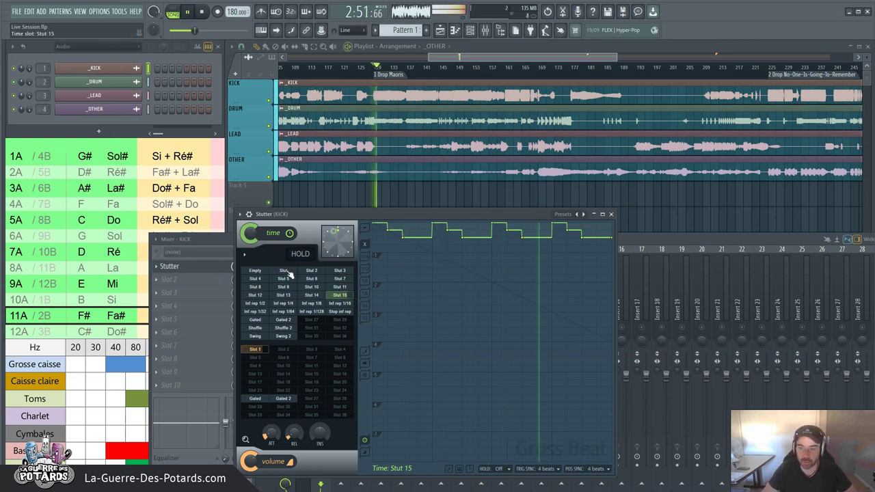
pyautogui.click(283, 271)
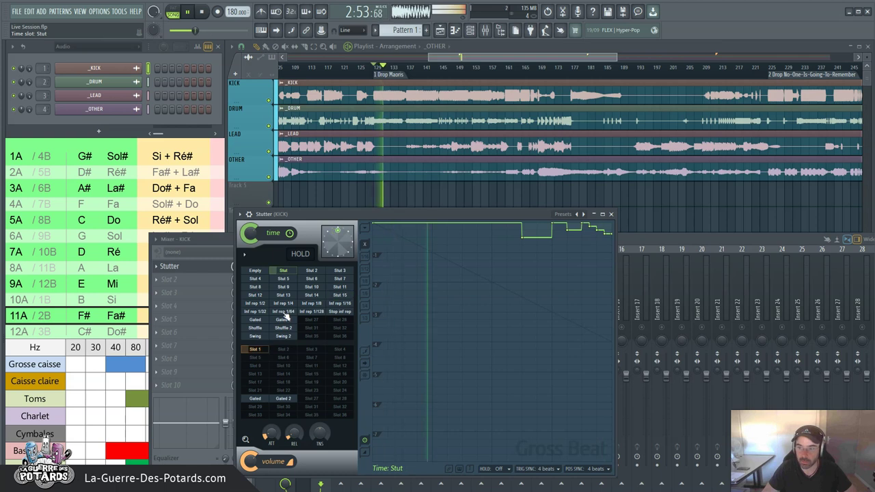
pyautogui.click(338, 271)
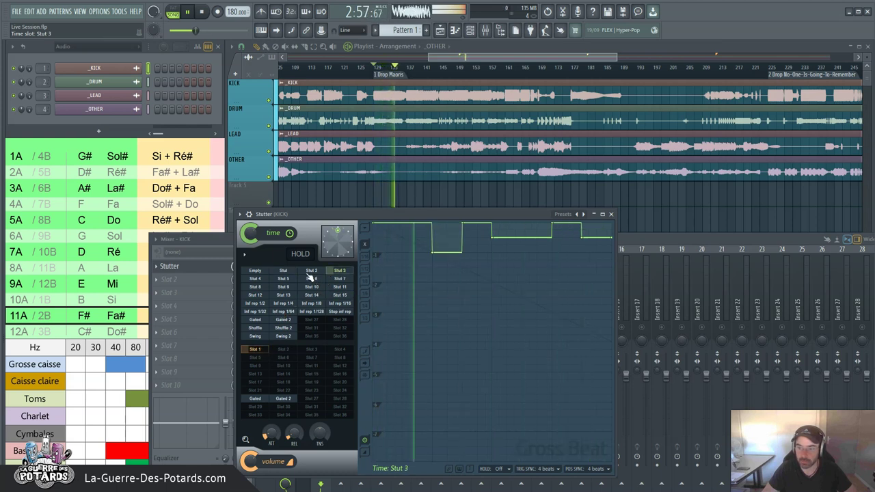
pyautogui.press('space')
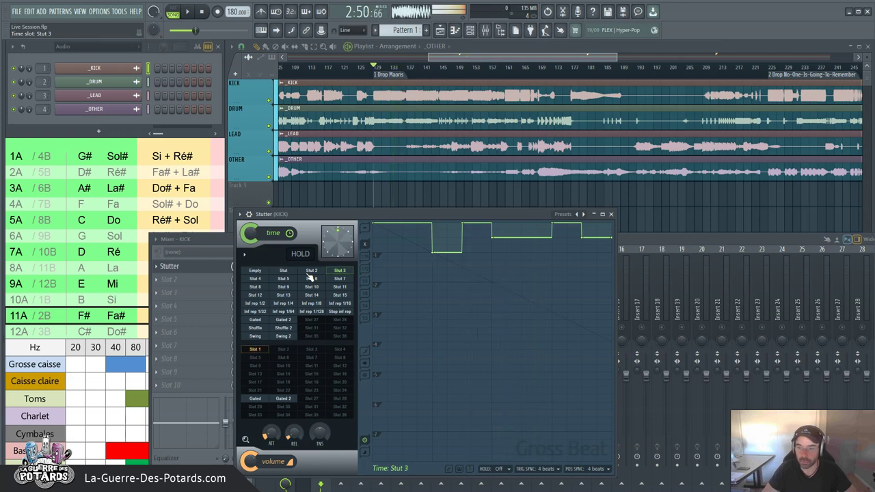
pyautogui.click(612, 214)
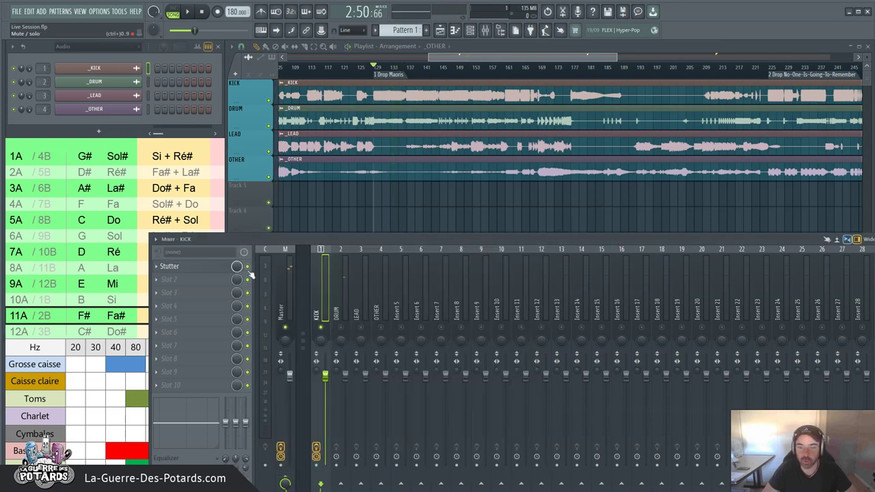
pyautogui.click(203, 270)
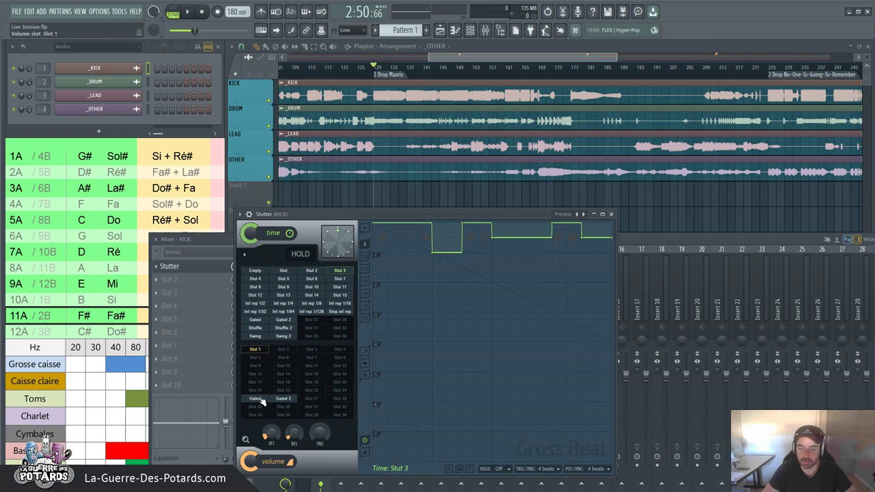
pyautogui.click(611, 214)
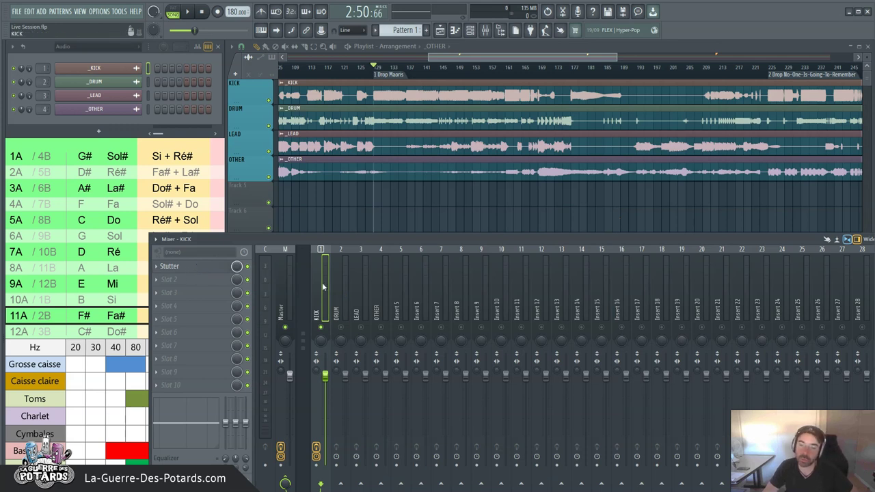
# Copy KICK's Stutter effect with its current preset onto the DRUM channel and close the editor
pyautogui.click(340, 301)
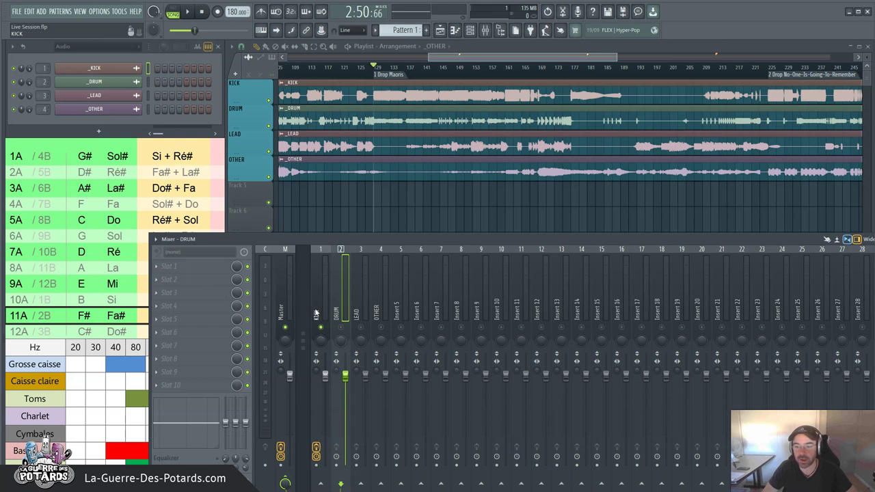
pyautogui.press('Left')
pyautogui.click(157, 267)
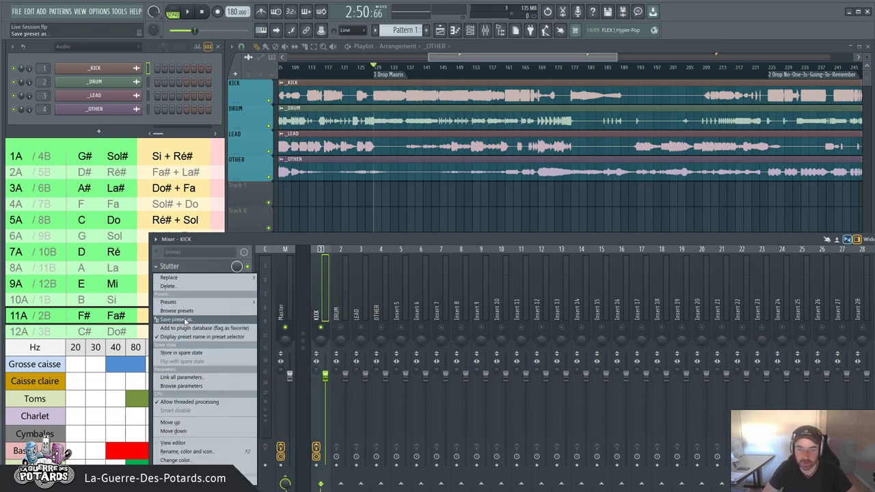
pyautogui.moveTo(181, 321); pyautogui.dragTo(340, 285)
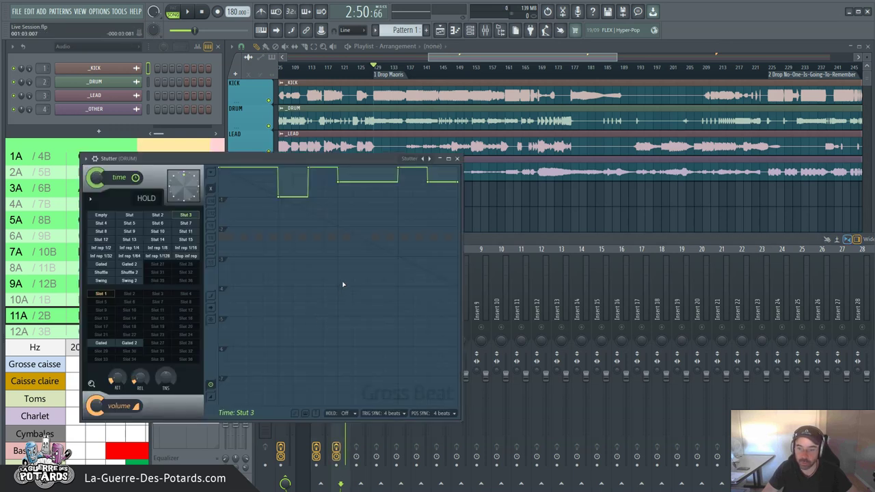
pyautogui.click(457, 158)
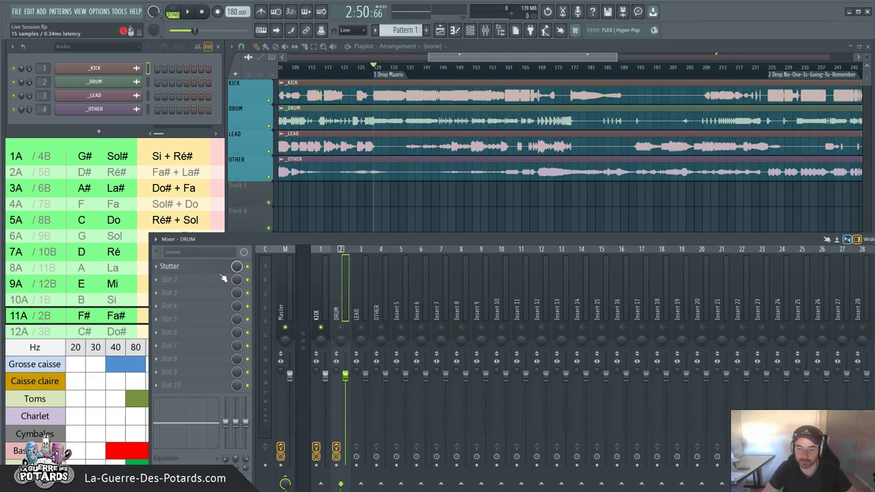
# Set the time slot of DRUM's Stutter effect to Stut 6 and close its editor
pyautogui.click(188, 267)
pyautogui.click(133, 240)
pyautogui.click(154, 246)
pyautogui.click(166, 225)
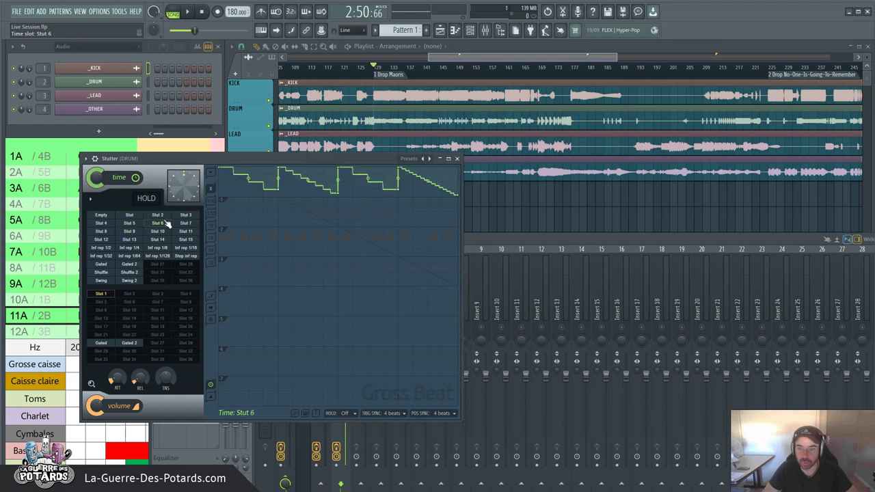
pyautogui.click(457, 159)
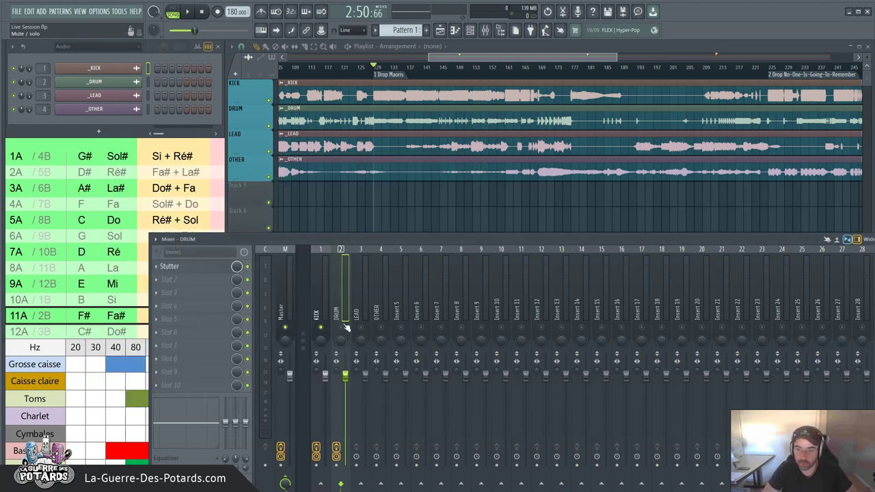
# Solo the DRUM channel, bypass its Stutter effect, and play the first drop without the effect
pyautogui.rightClick(341, 327)
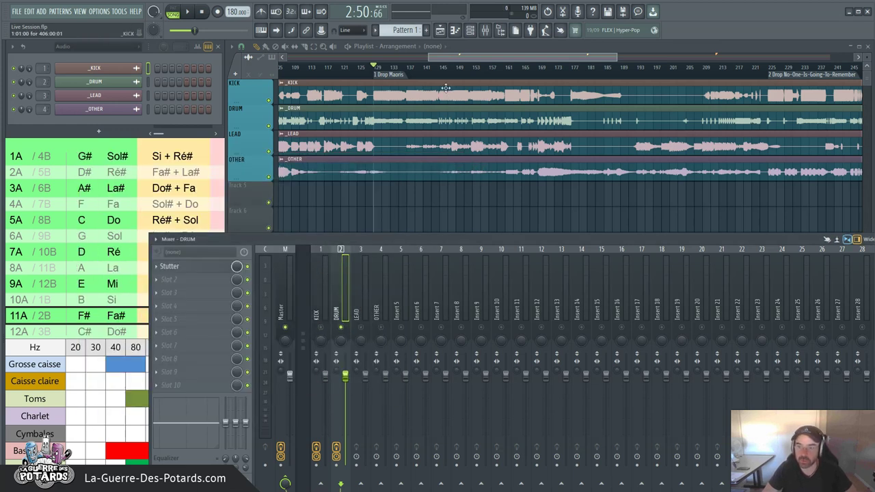
pyautogui.click(247, 267)
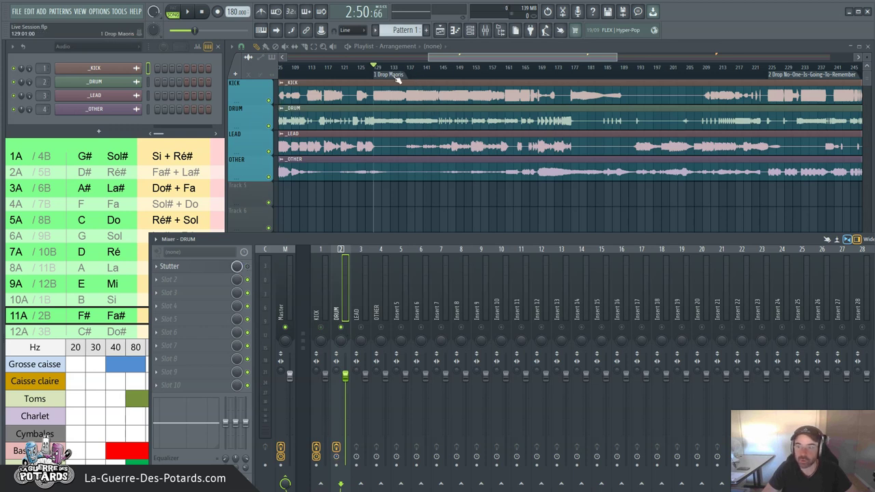
pyautogui.press('space')
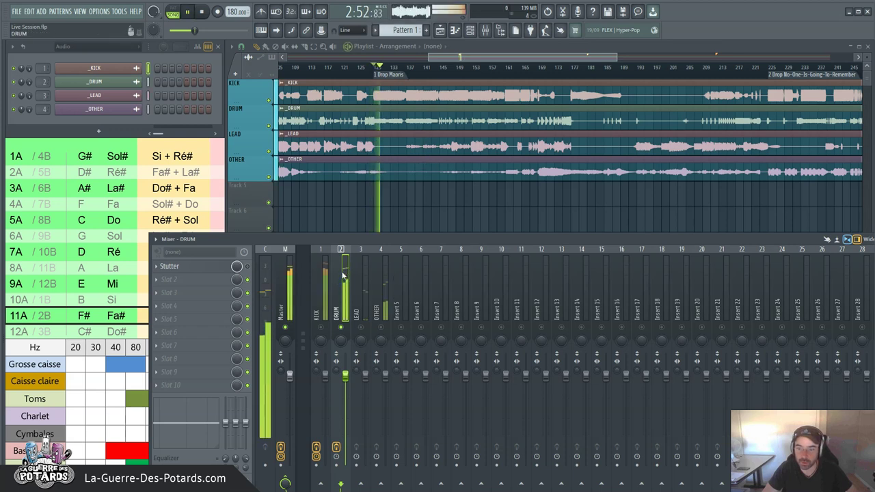
pyautogui.press('space')
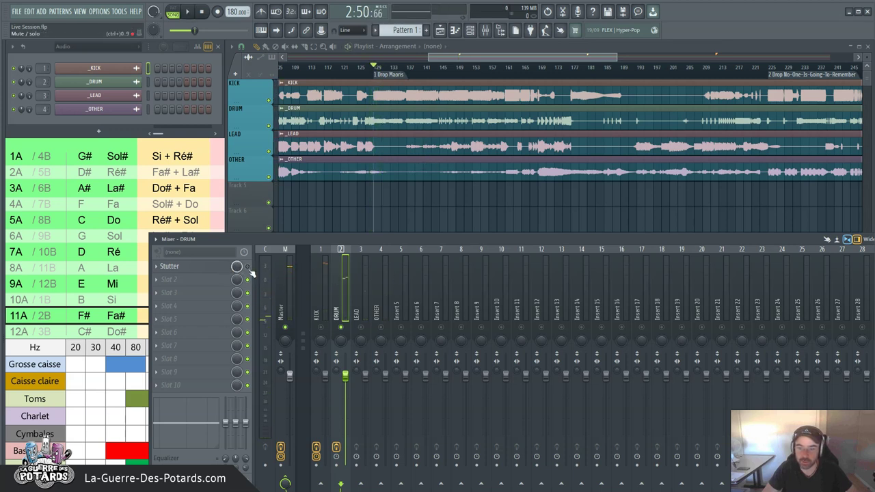
# Enable DRUM's Stutter effect, play the drop with its Stut 6 curve on display, and close the editor
pyautogui.click(217, 270)
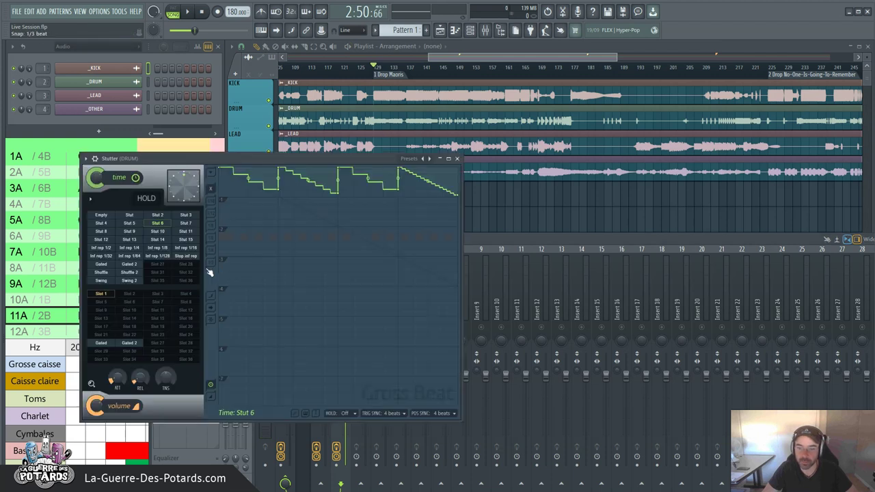
pyautogui.press('space')
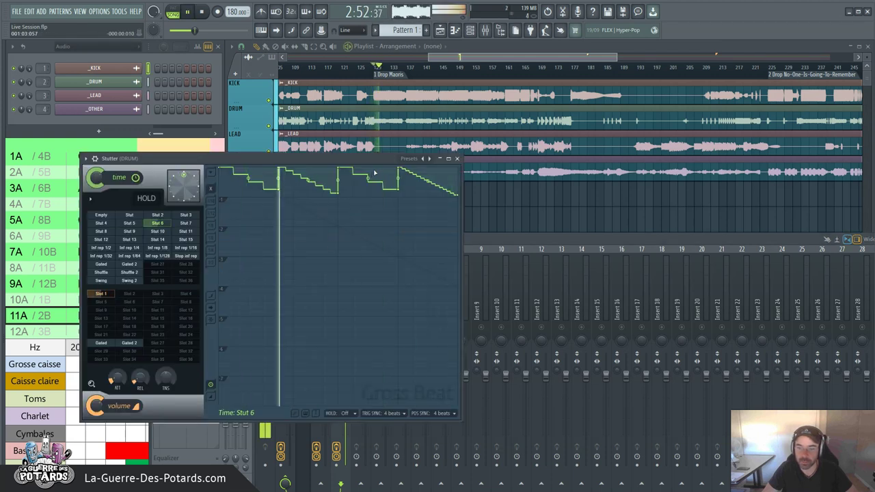
pyautogui.press('space')
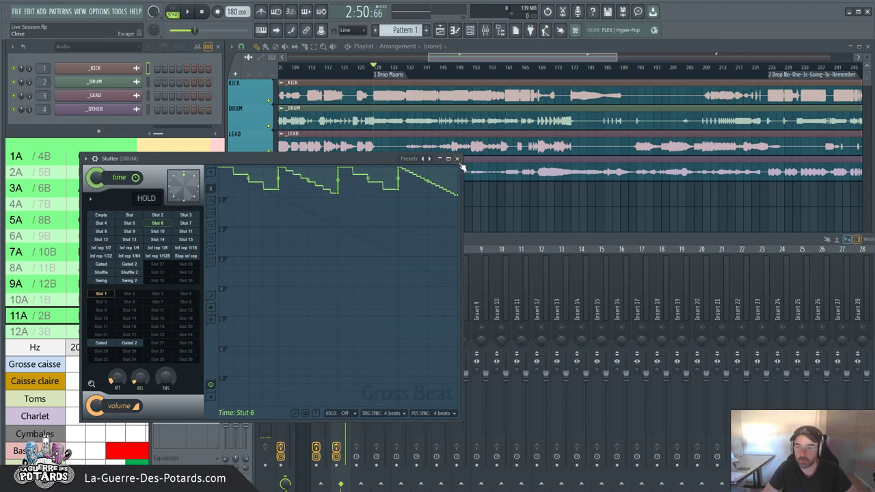
pyautogui.click(457, 159)
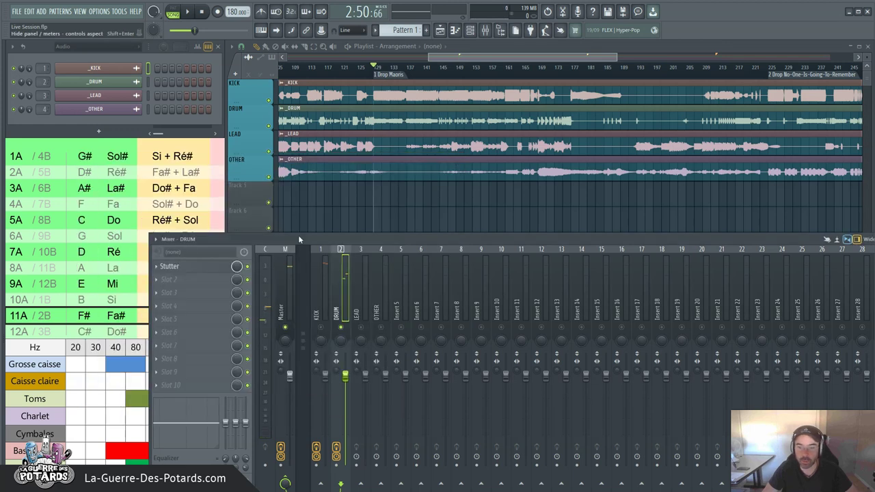
# Examine the effect slots of the LEAD and OTHER mixer channels
pyautogui.click(355, 312)
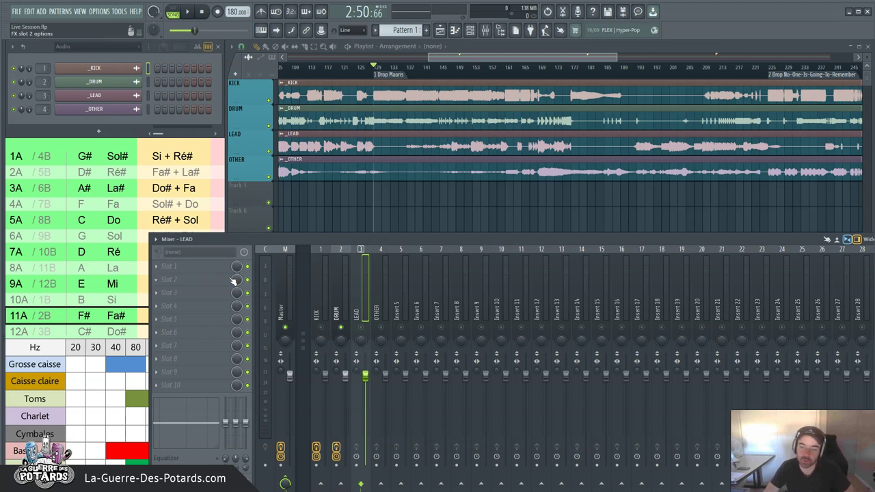
pyautogui.click(376, 311)
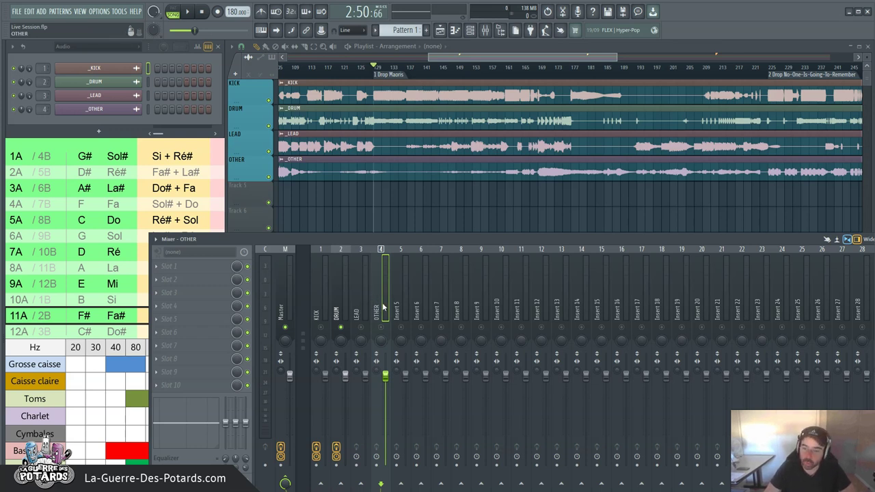
pyautogui.click(357, 285)
pyautogui.click(378, 285)
pyautogui.click(361, 290)
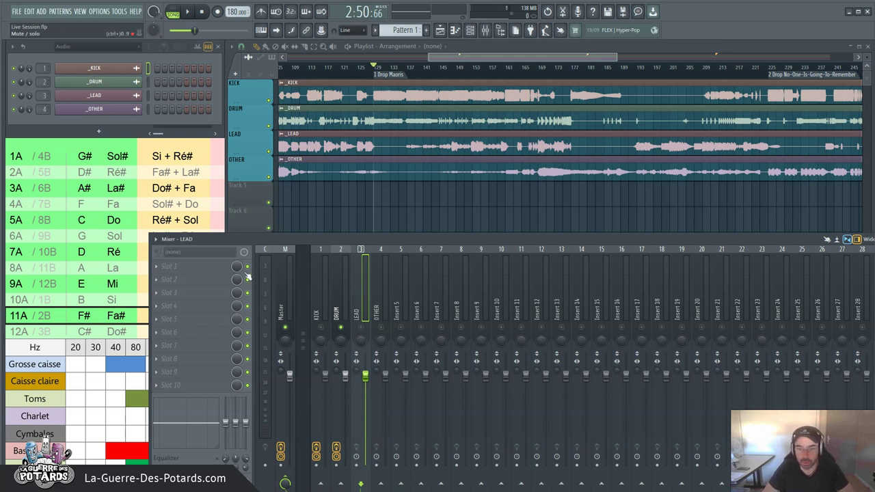
# Open the KICK channel's Stutter effect to view its Stut 3 time curve, and close the editor
pyautogui.click(318, 296)
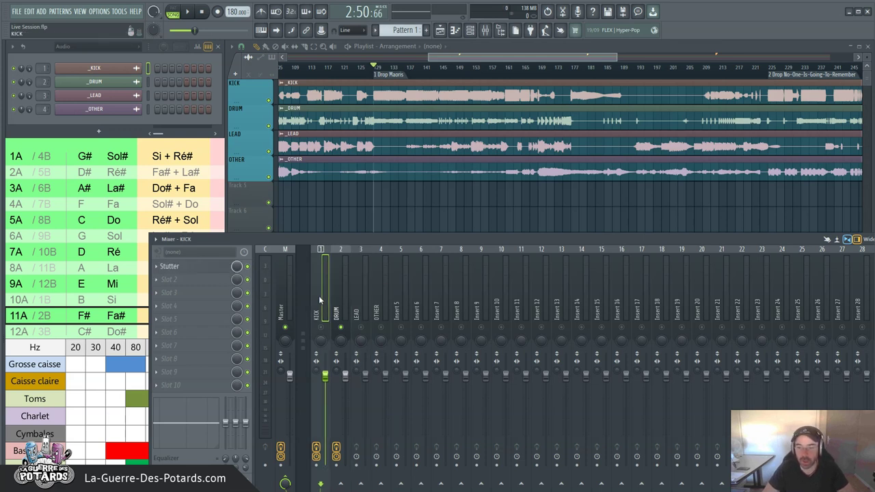
pyautogui.click(194, 268)
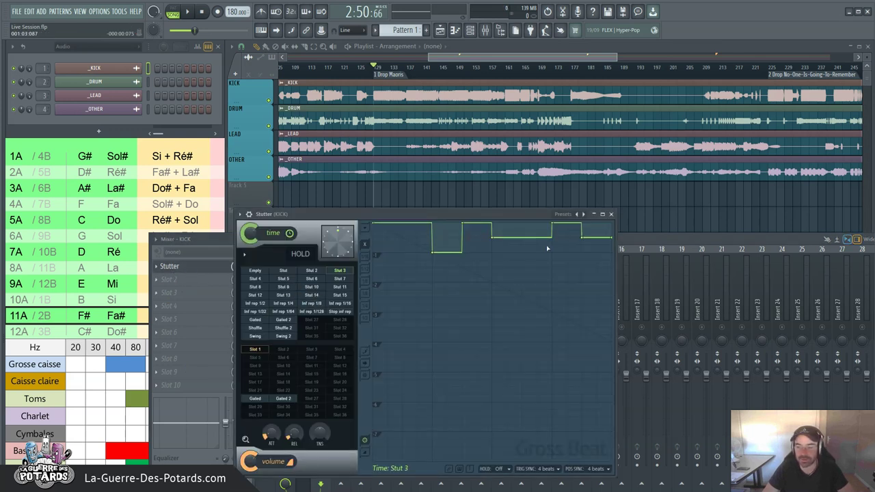
pyautogui.click(610, 214)
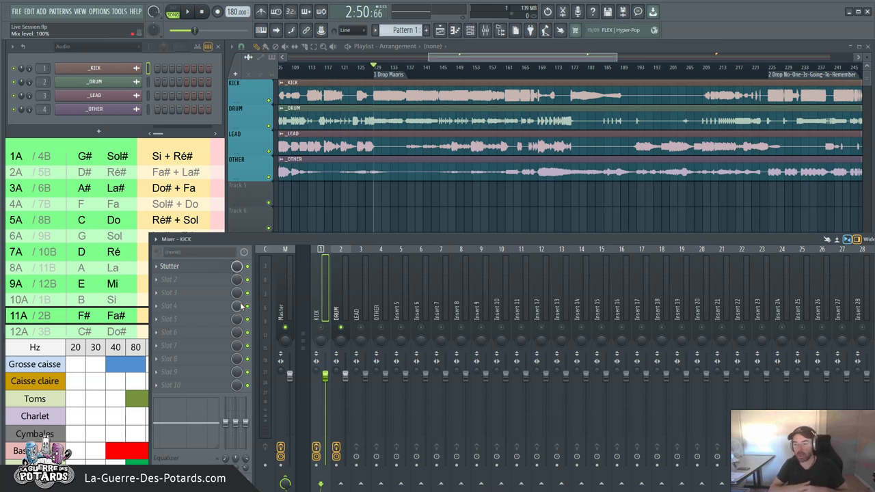
# Lower the KICK channel's volume to about 86% and reset it to its default level
pyautogui.moveTo(325, 377); pyautogui.dragTo(325, 400)
pyautogui.rightClick(325, 400)
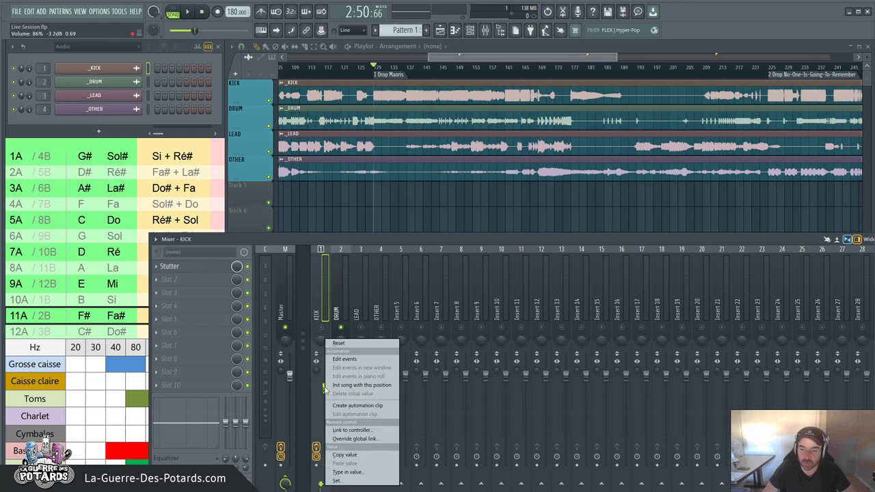
pyautogui.click(355, 344)
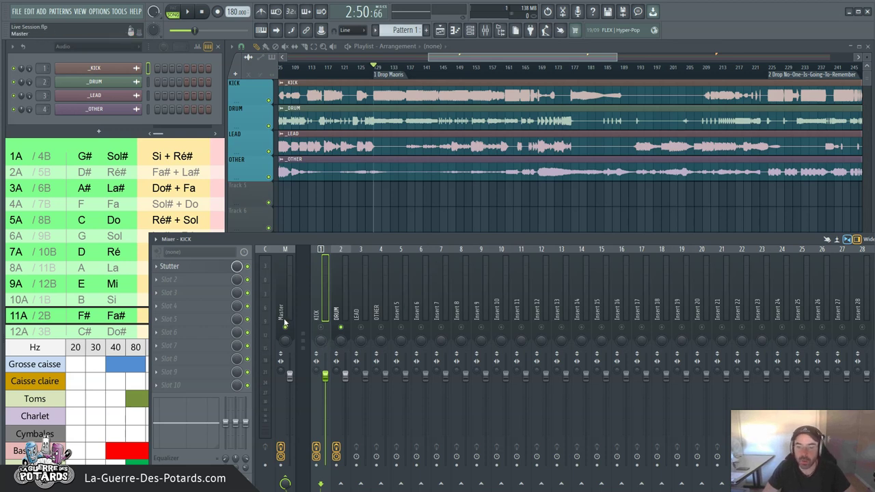
# Move the Master channel's limiter down one effect slot and browse the available effects for the freed first slot without adding one
pyautogui.click(279, 292)
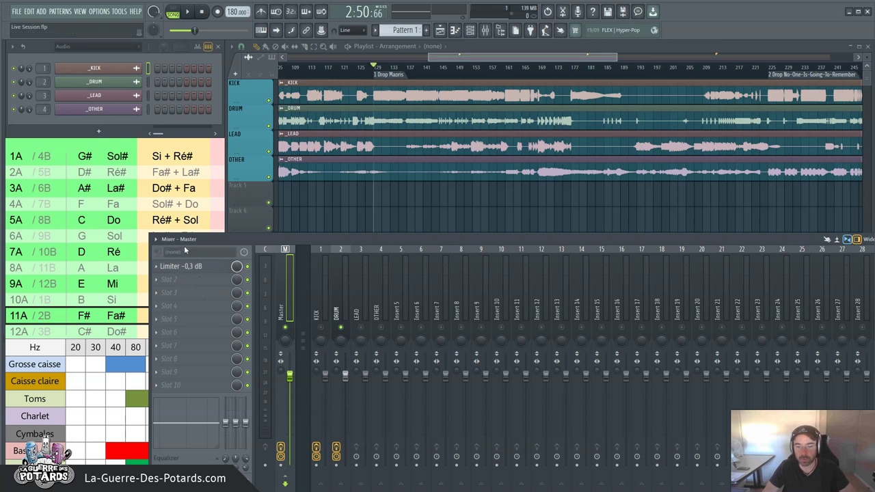
pyautogui.click(156, 267)
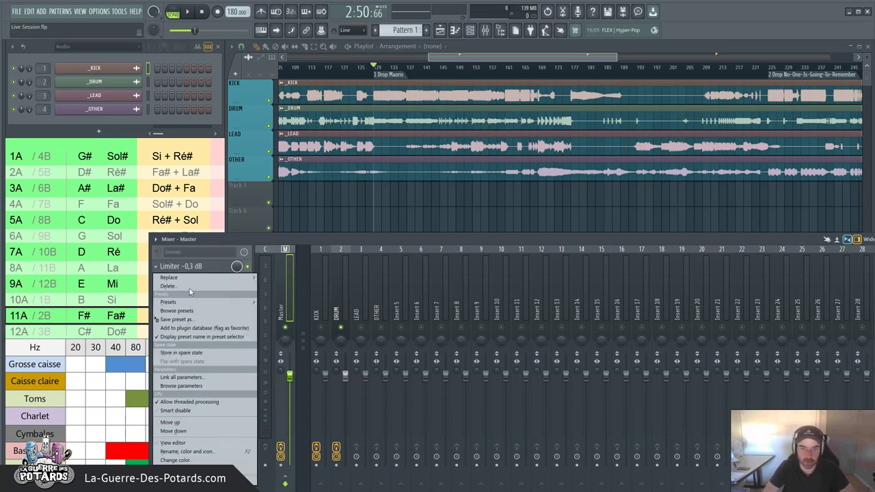
pyautogui.click(173, 430)
pyautogui.click(157, 267)
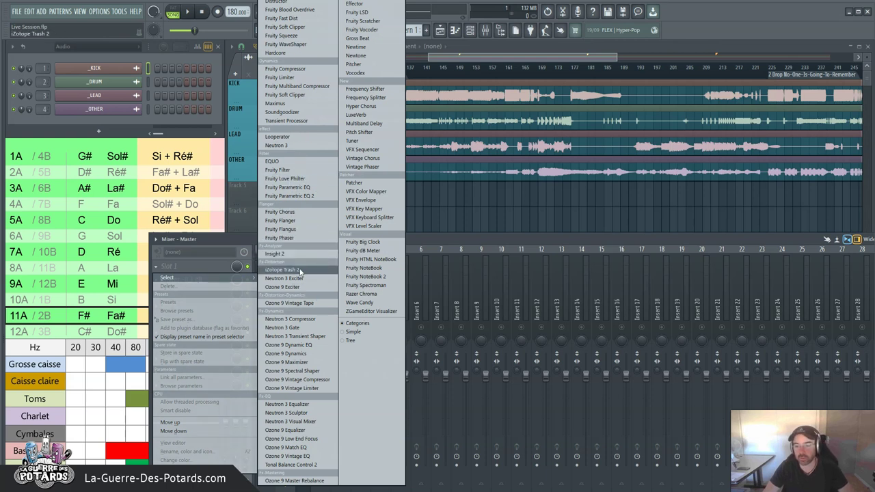
pyautogui.press('Escape')
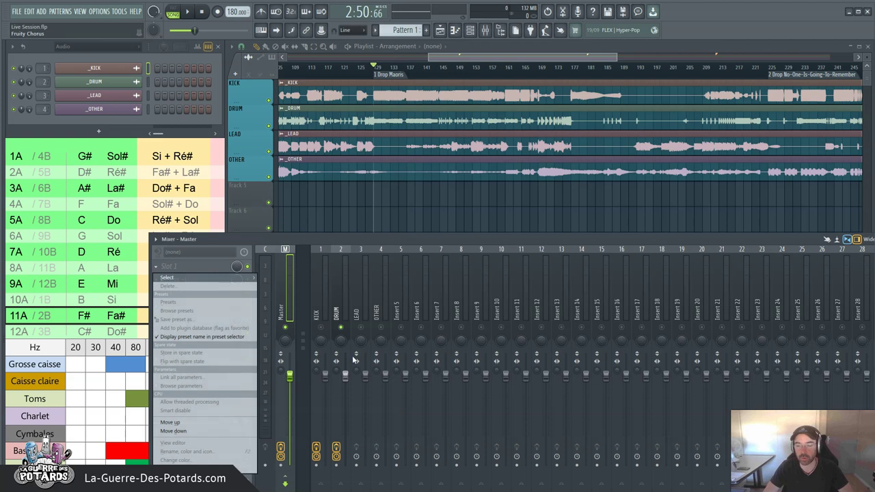
pyautogui.press('Escape')
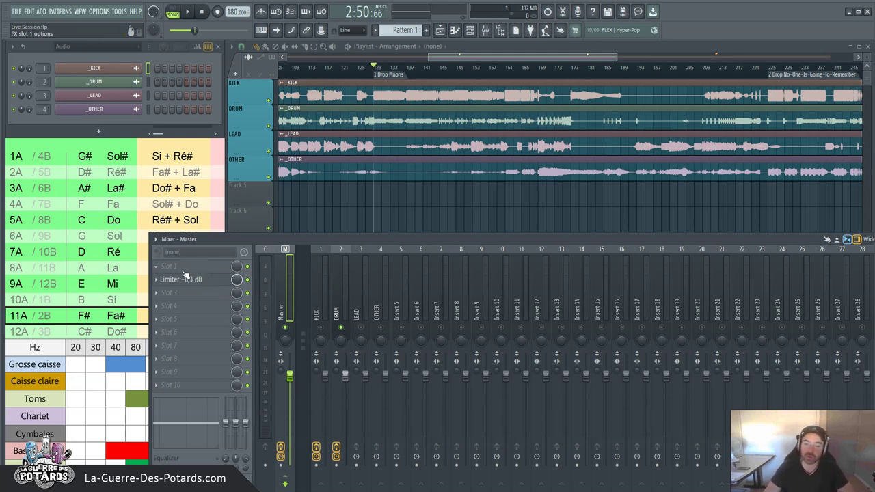
# Select the KICK, DRUM and LEAD mixer channels in turn and show the whole arrangement with its three drops in the playlist
pyautogui.click(319, 309)
pyautogui.click(338, 313)
pyautogui.click(361, 313)
pyautogui.click(459, 57)
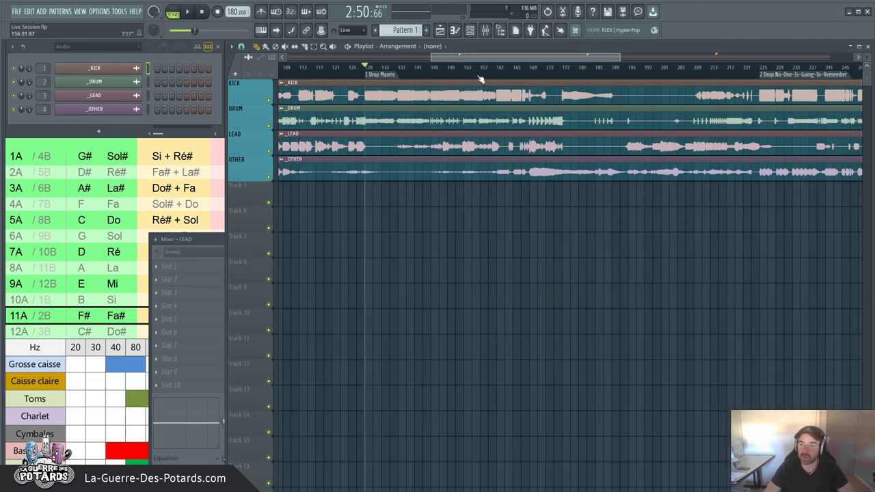
pyautogui.scroll(-3, 481, 79)
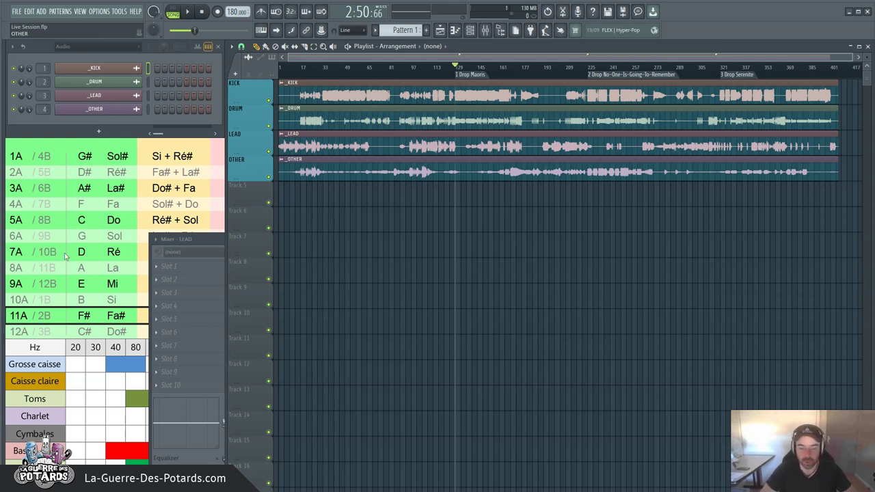
# Show the mixer channels once more, hide the mixer, and switch to the Méthode SHURIKEN presentation slide
pyautogui.press('F9')
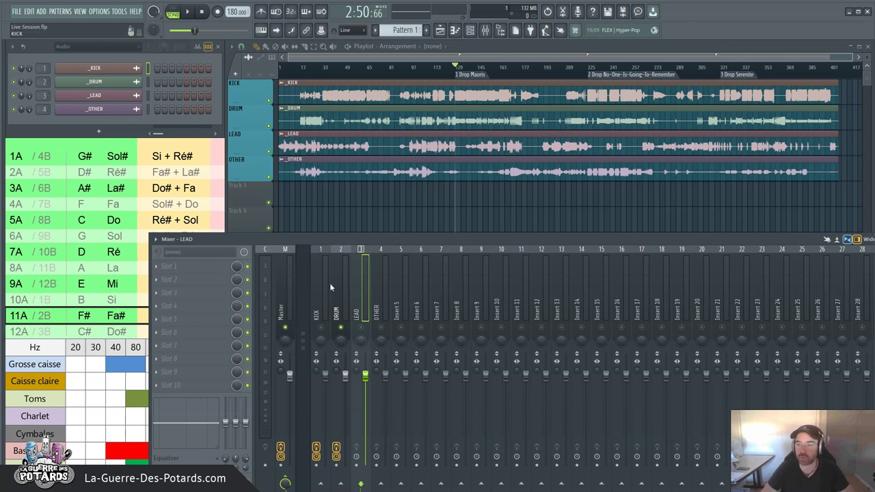
pyautogui.press('F9')
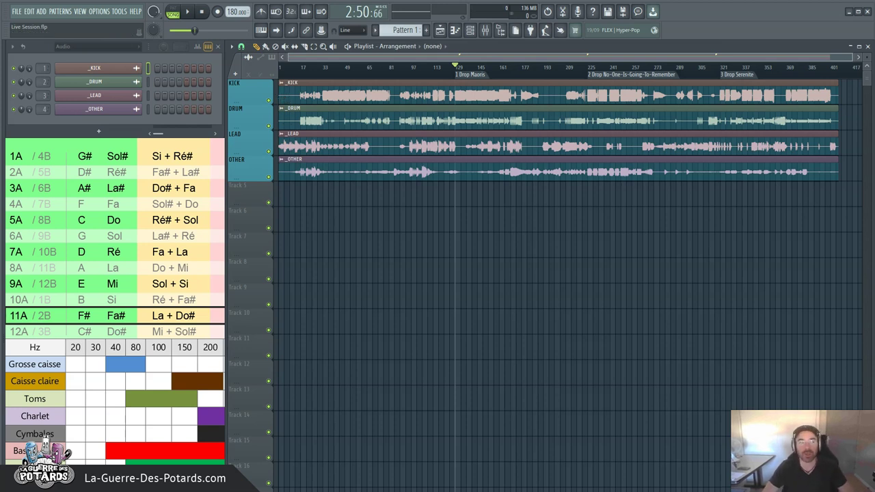
pyautogui.hotkey('alt', 'Tab')
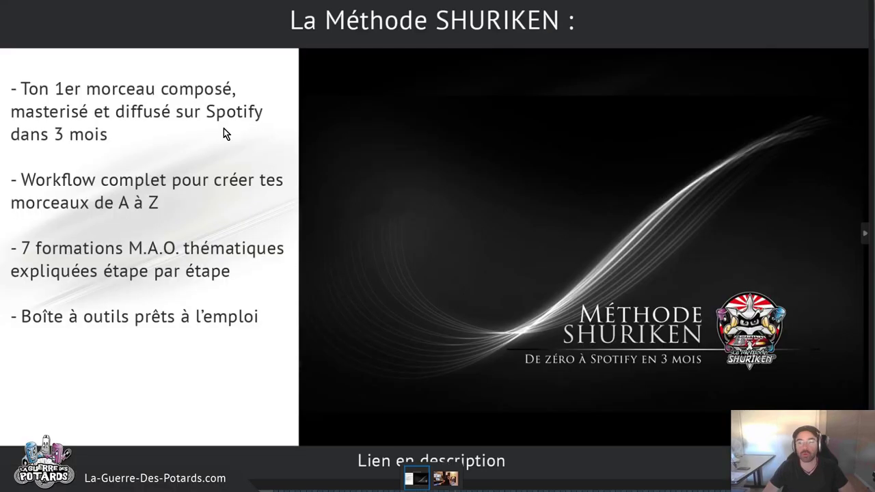